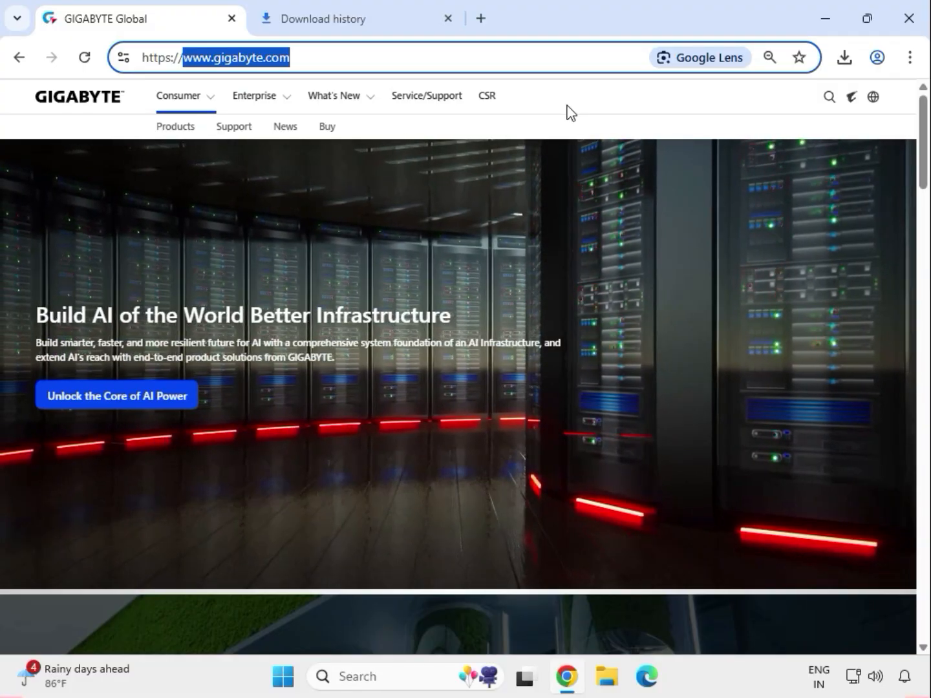
- Search the GIGABYTE site for "B550M AORUS PRO"
left_click(796, 102)
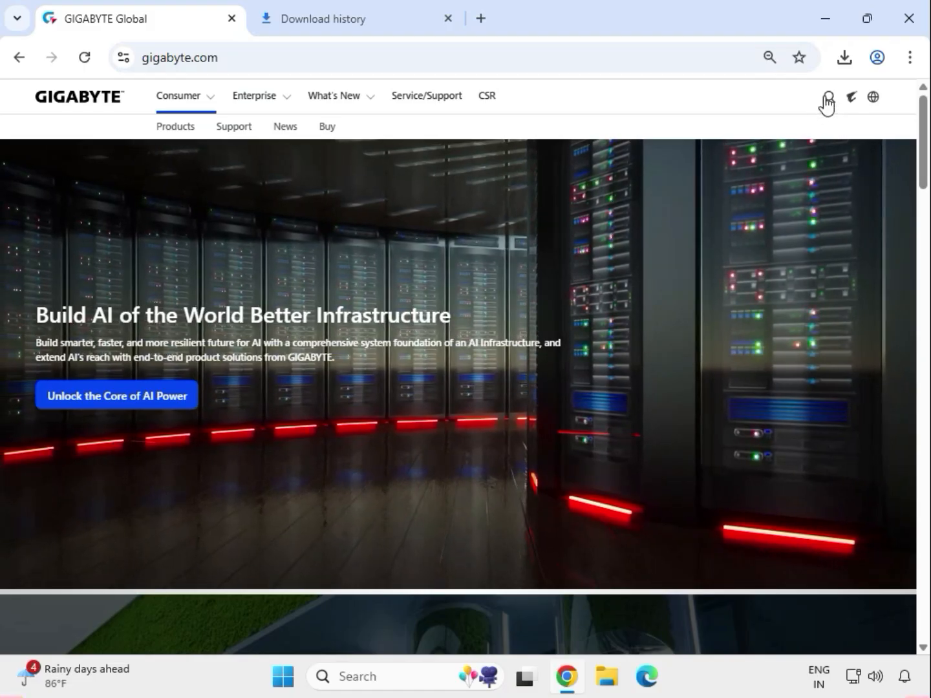
left_click(829, 97)
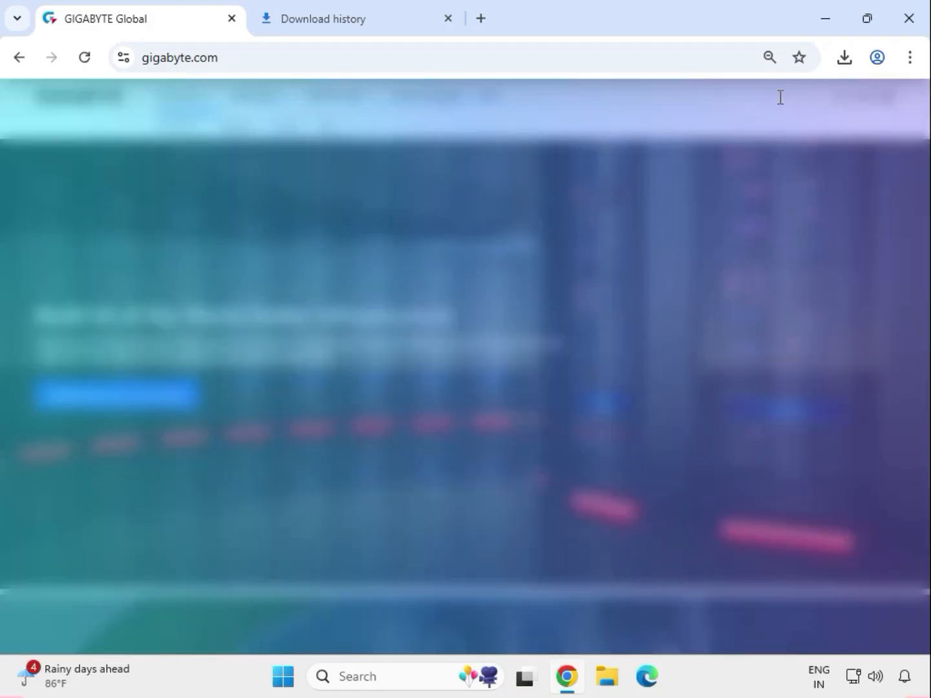
type("B550M AORUS PRO")
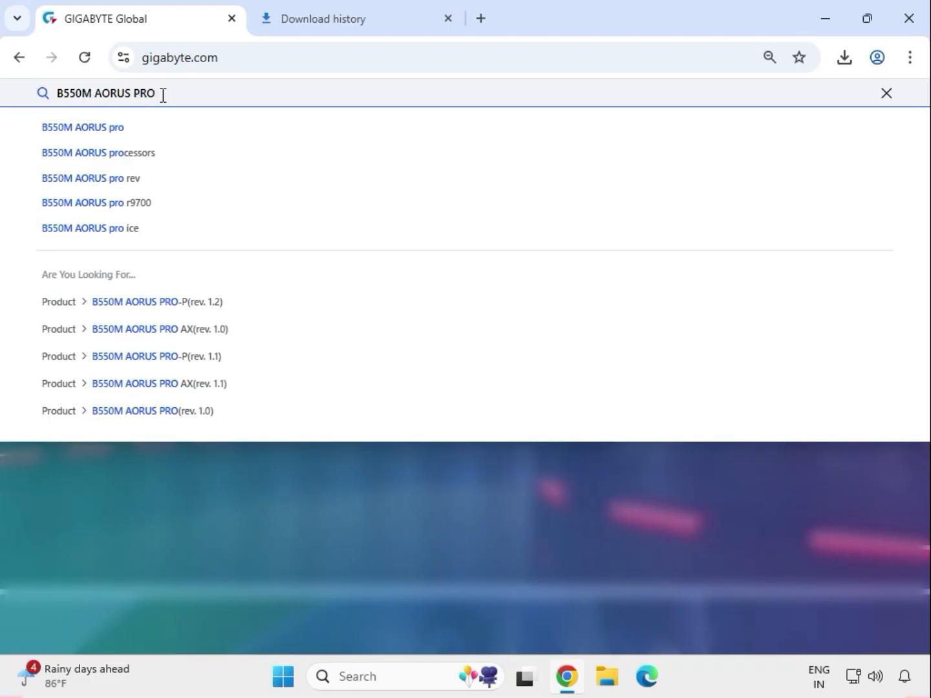
key("Return")
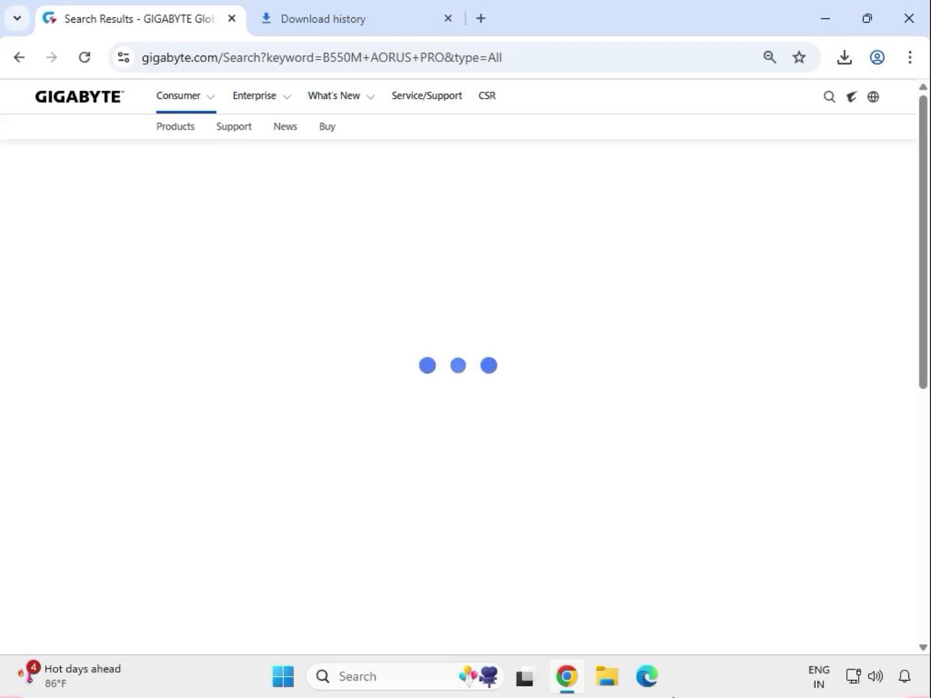
- Filter the search results to products and open the B550M AORUS PRO (rev. 1.0) motherboard page
left_click(82, 245)
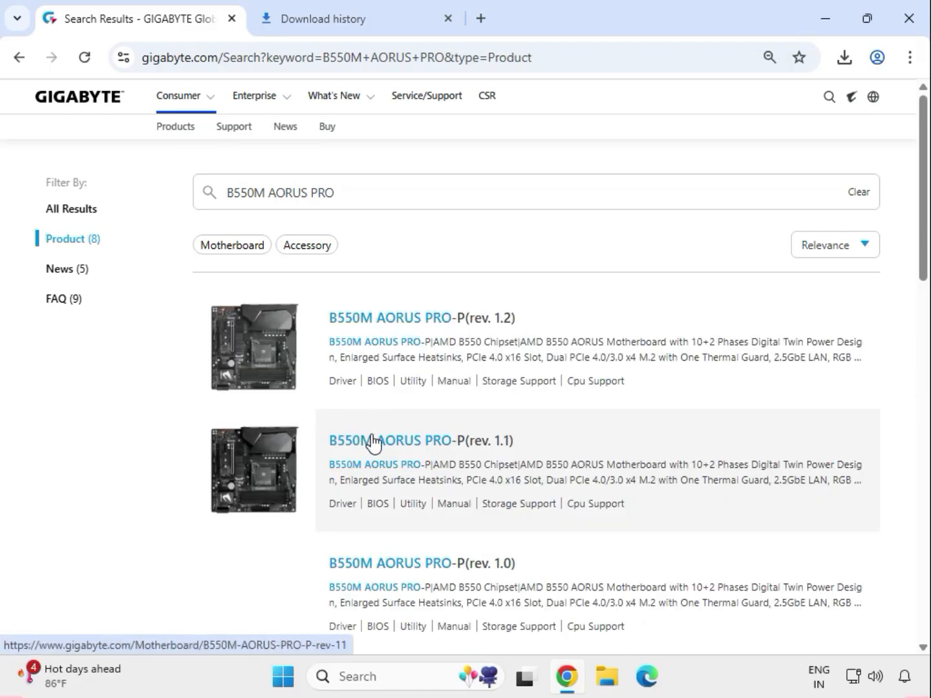
scroll(369, 452, "down", 2)
scroll(375, 452, "down", 5)
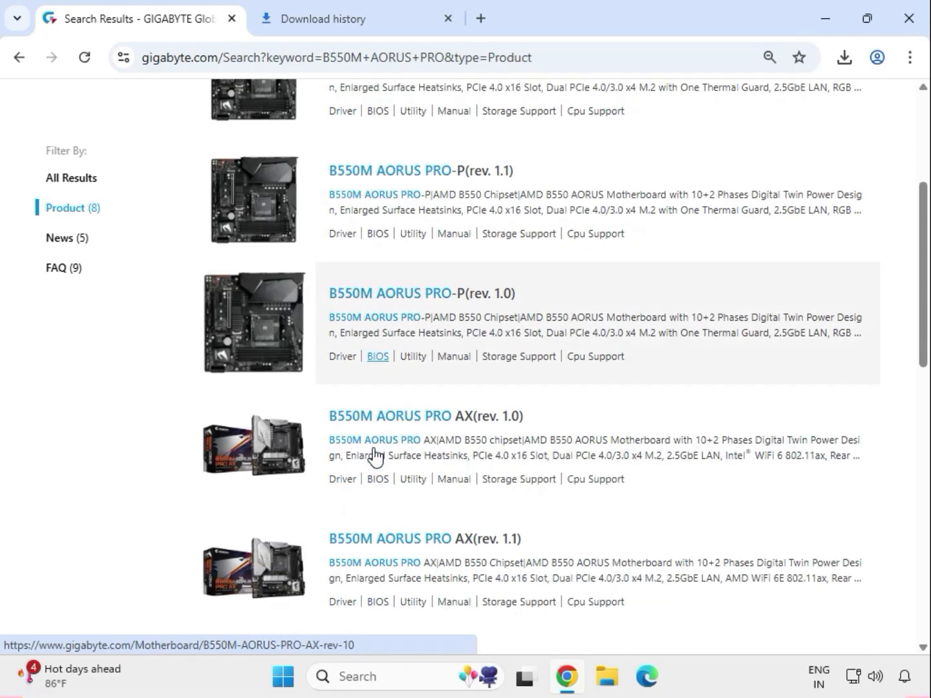
scroll(387, 483, "down", 1)
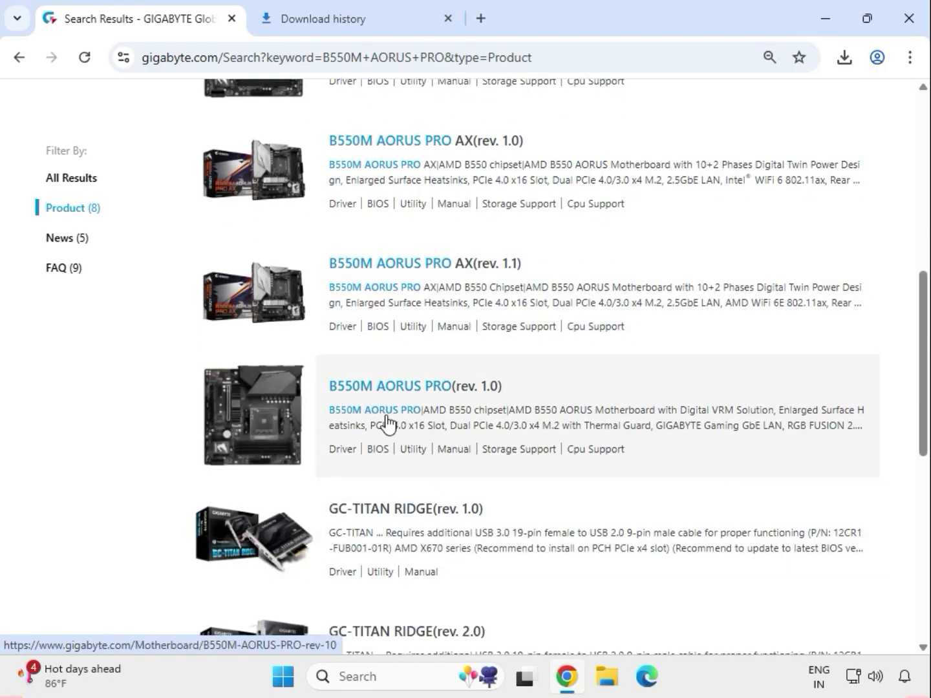
left_click(403, 387)
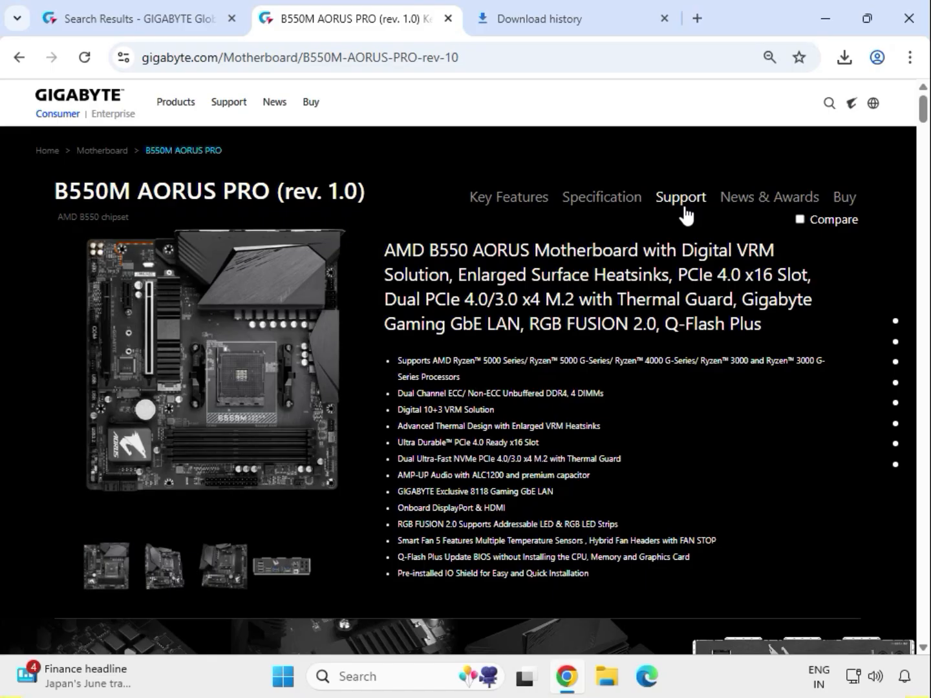
- Open the motherboard's support downloads and set the driver OS to Windows 11 64bit
left_click(677, 203)
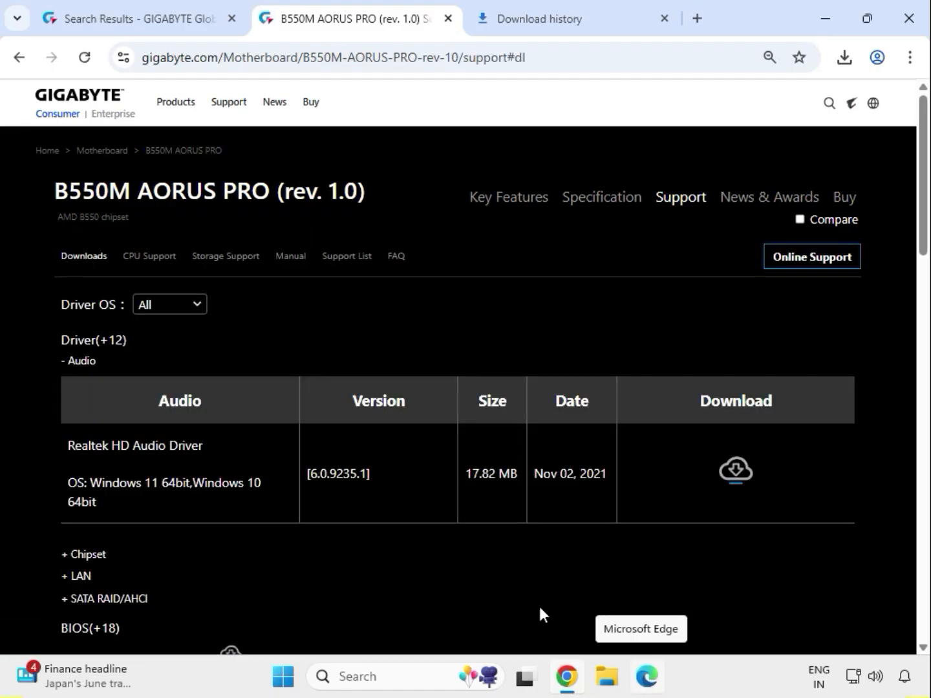
left_click(208, 306)
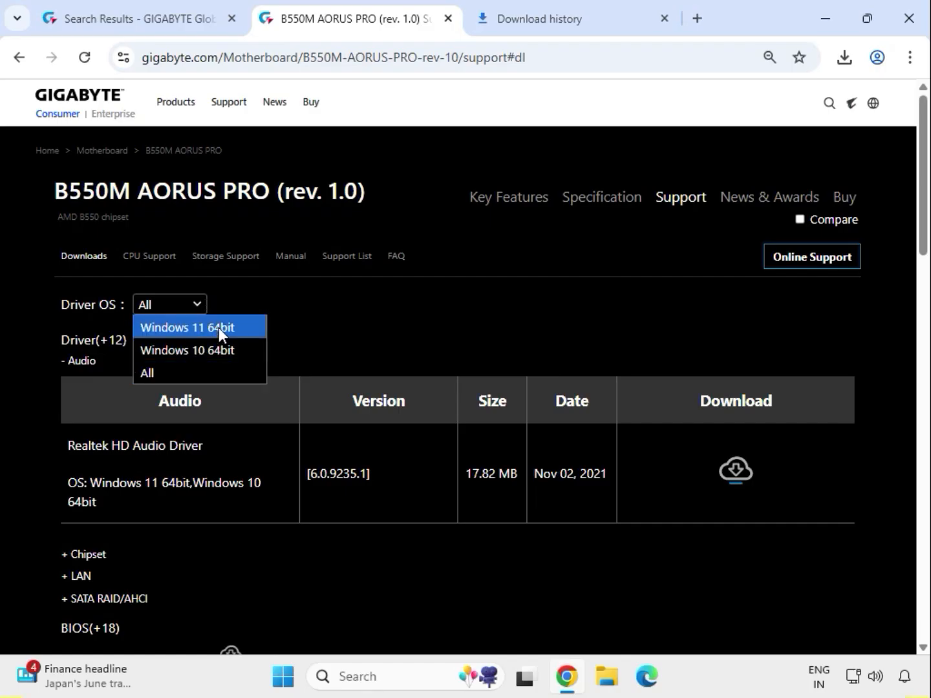
left_click(218, 327)
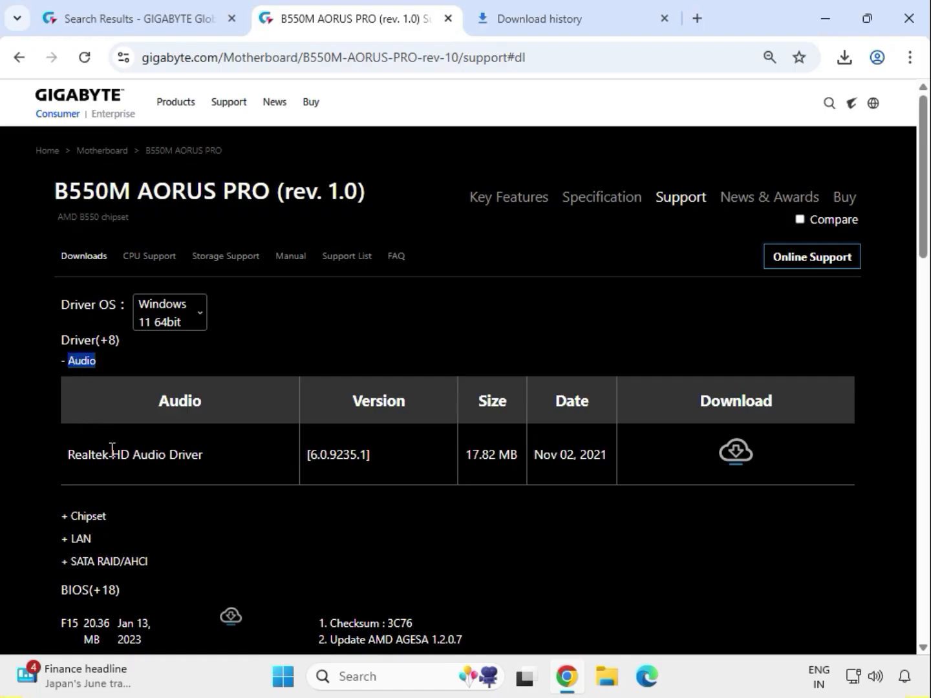
- Download the Realtek HD Audio Driver and the AMD Chipset Driver version 5.11.02.217
left_click_drag(112, 449, 207, 458)
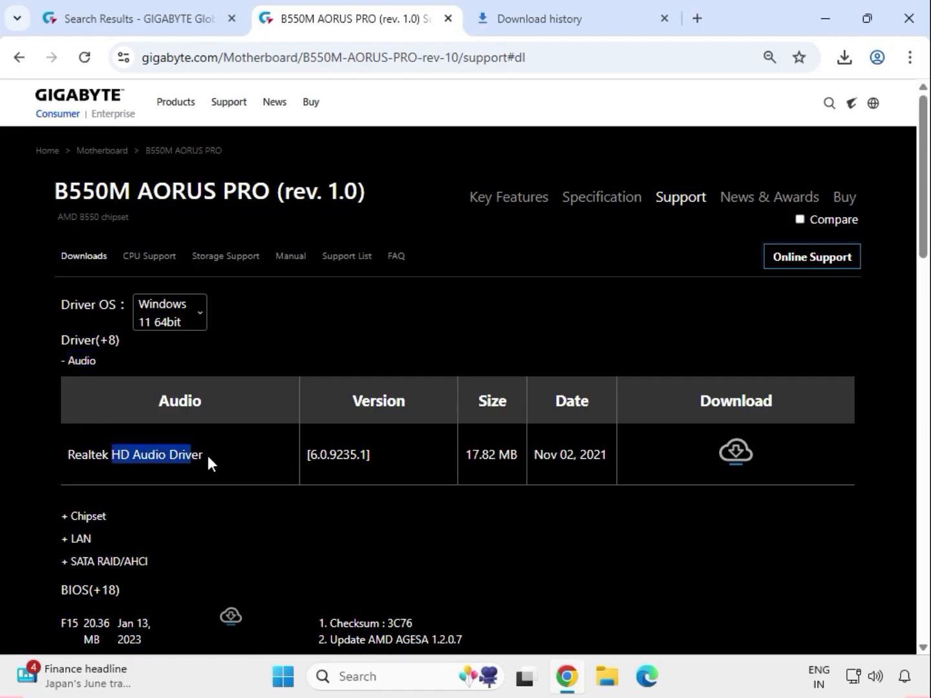
left_click(733, 452)
left_click_drag(111, 517, 66, 520)
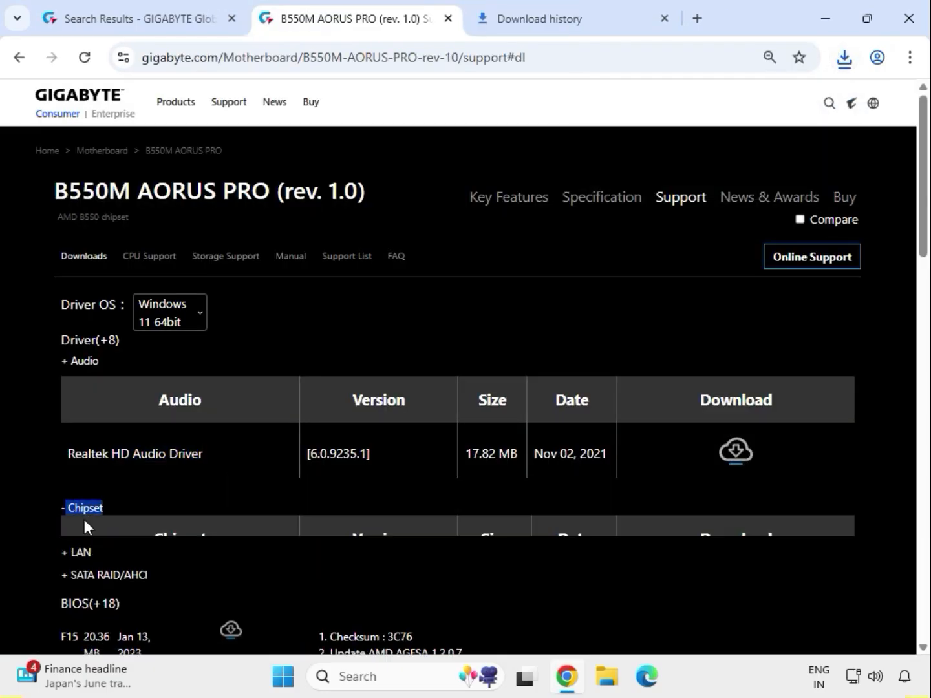
scroll(109, 501, "down", 3)
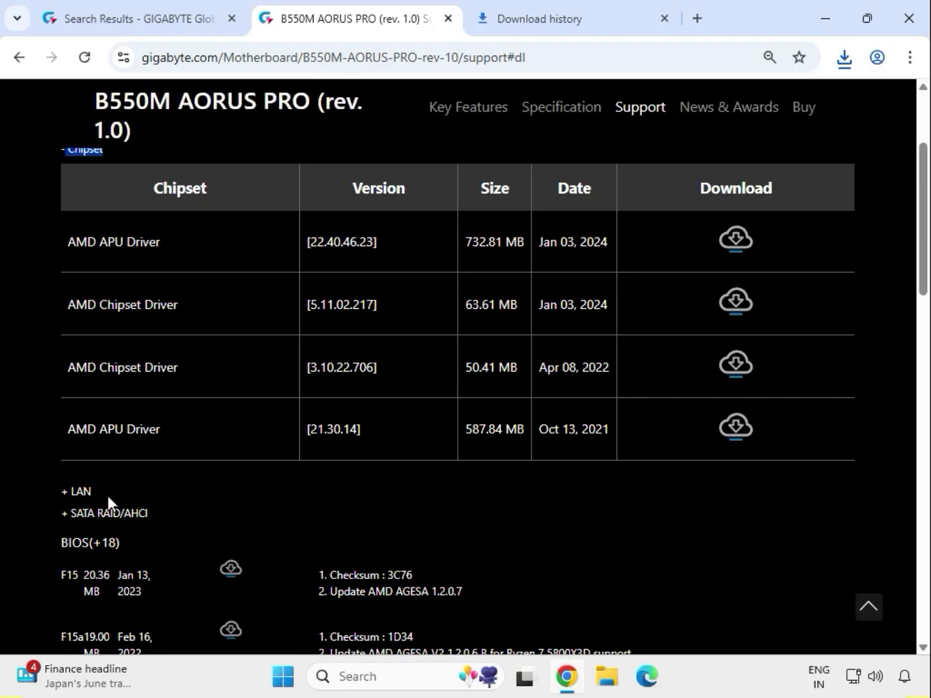
scroll(96, 472, "up", 1)
left_click_drag(65, 397, 187, 405)
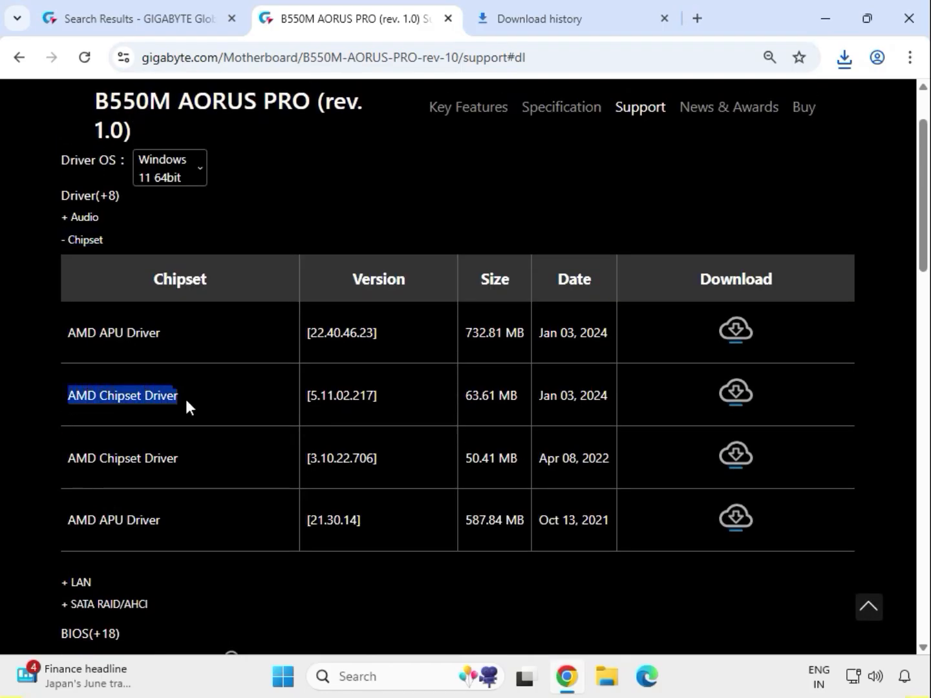
left_click(735, 394)
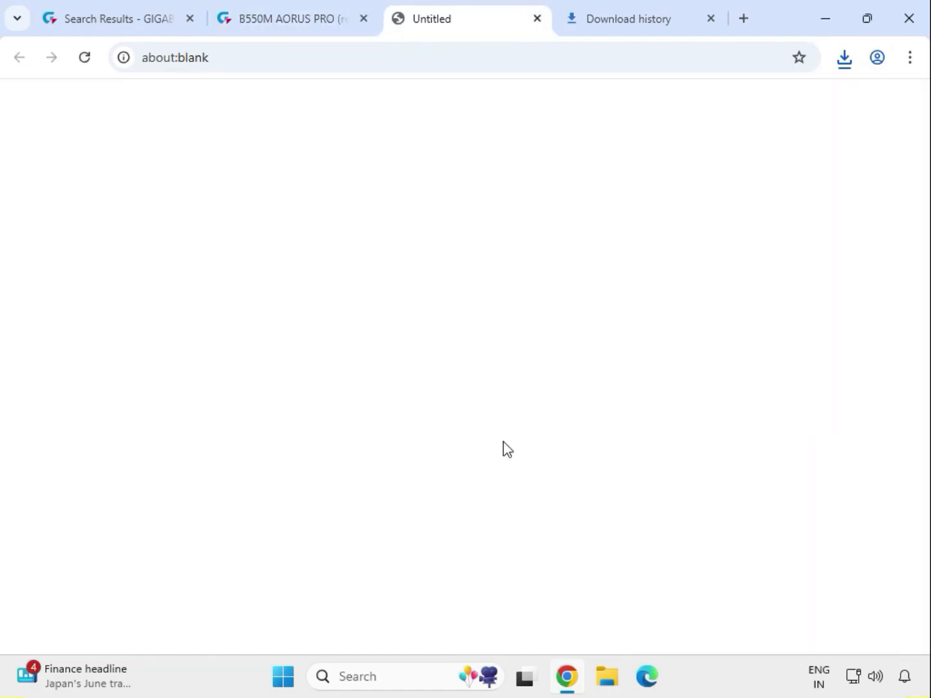
- Expand the LAN driver category and download the Realtek LAN Driver
scroll(207, 568, "down", 1)
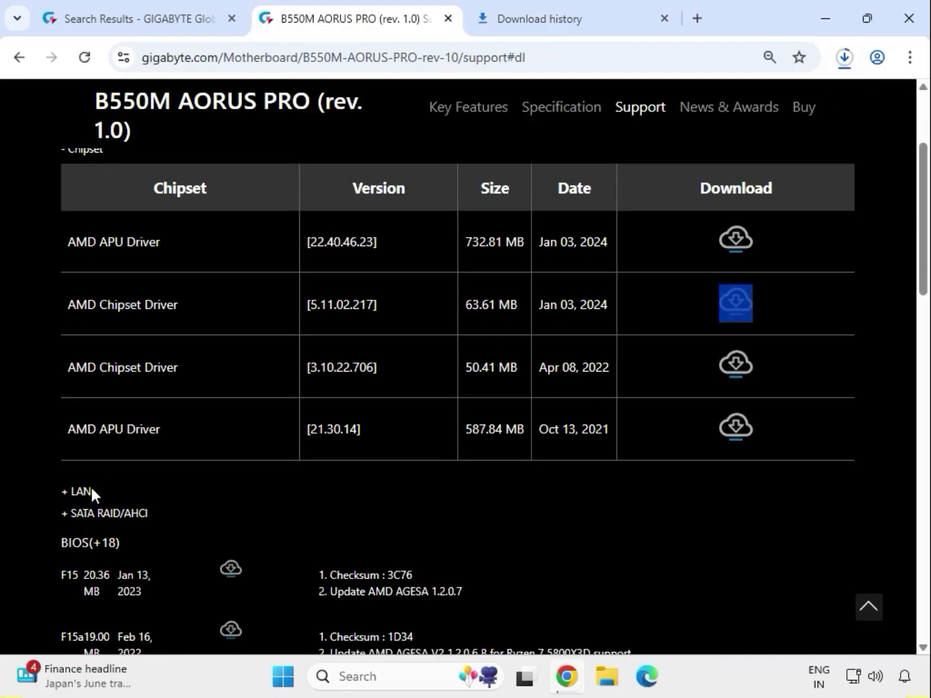
double_click(73, 492)
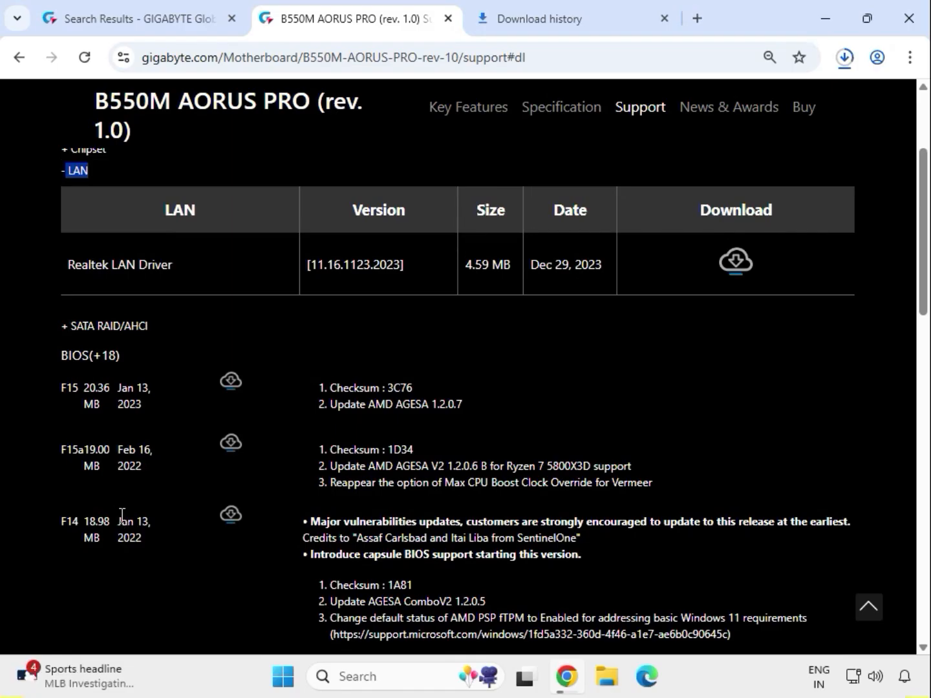
scroll(122, 514, "up", 1)
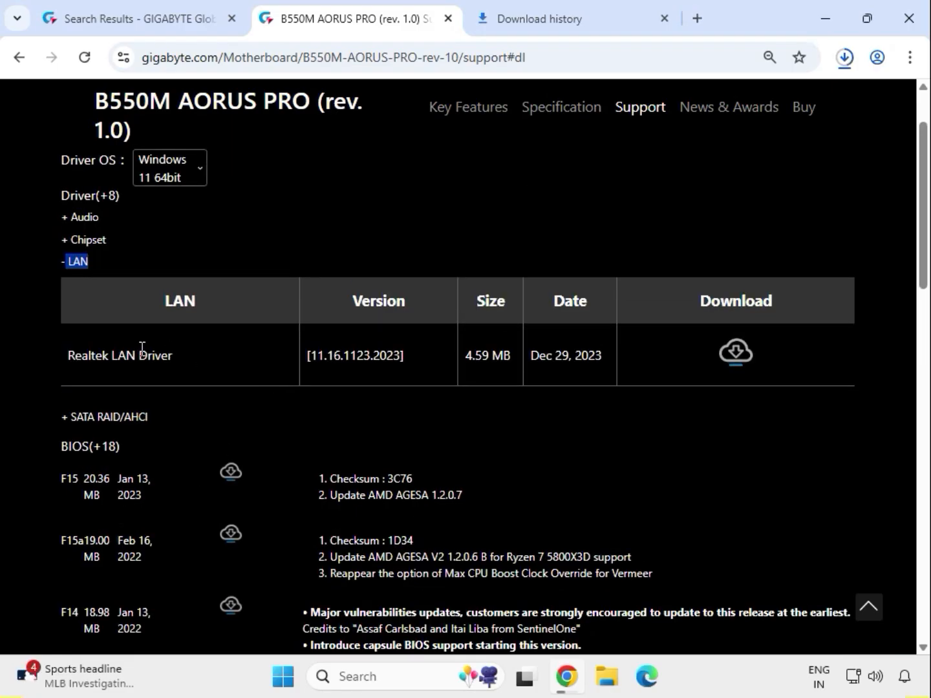
left_click(730, 356)
- Examine the SATA RAID/AHCI drivers, the BIOS versions and the other driver categories on the support page
left_click(102, 422)
scroll(119, 497, "down", 4)
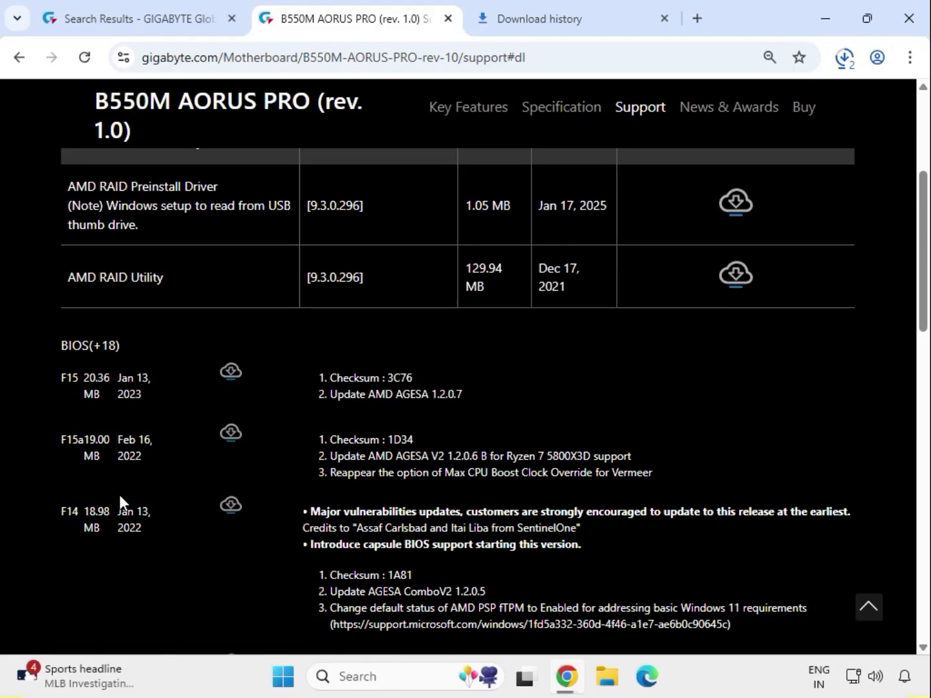
scroll(118, 491, "down", 12)
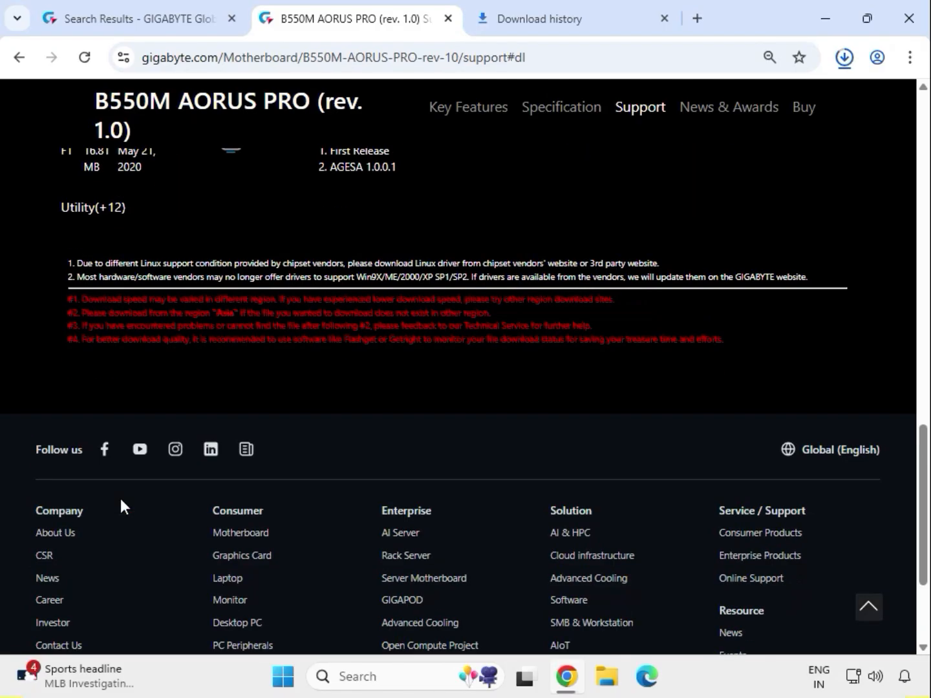
scroll(120, 503, "up", 15)
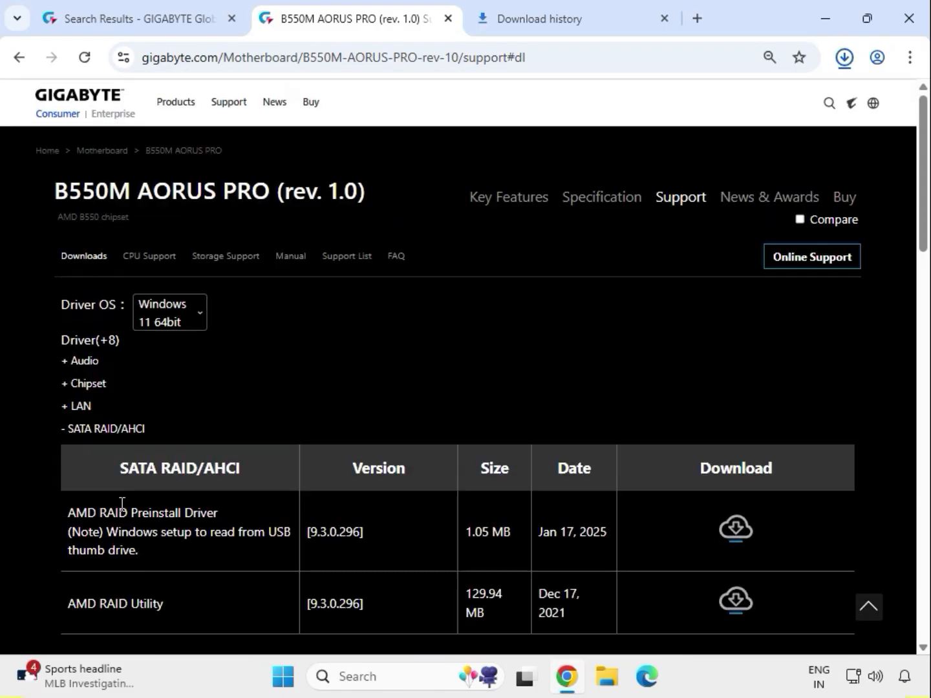
left_click(79, 413)
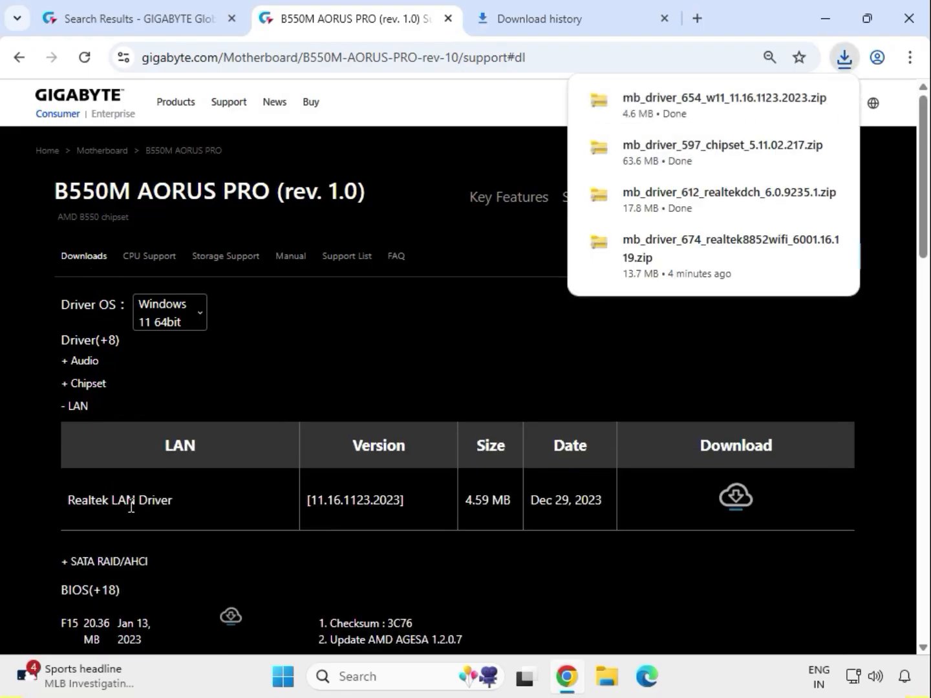
scroll(141, 537, "down", 1)
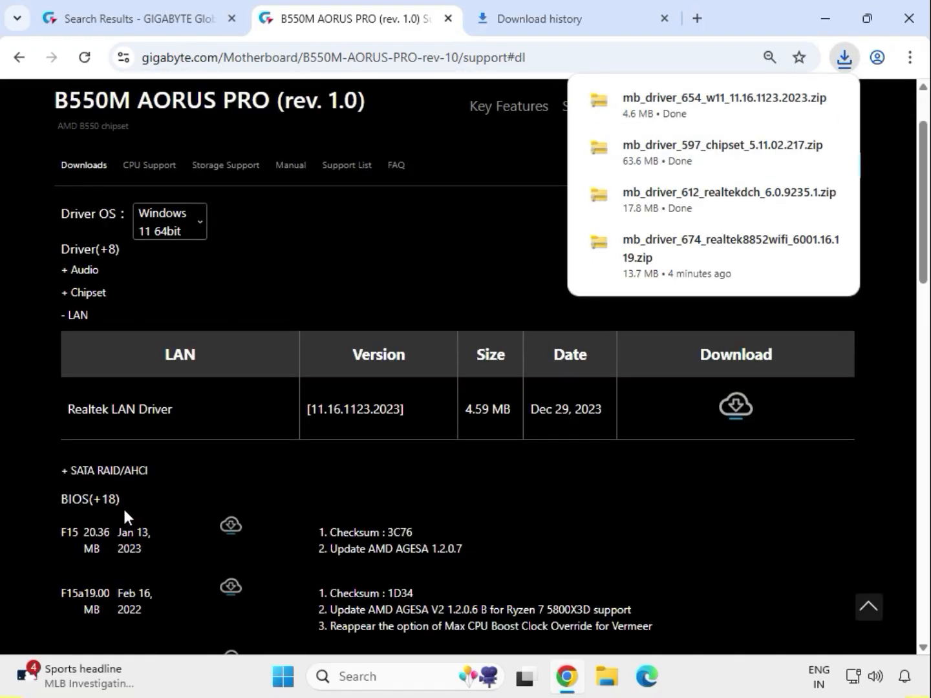
left_click(105, 502)
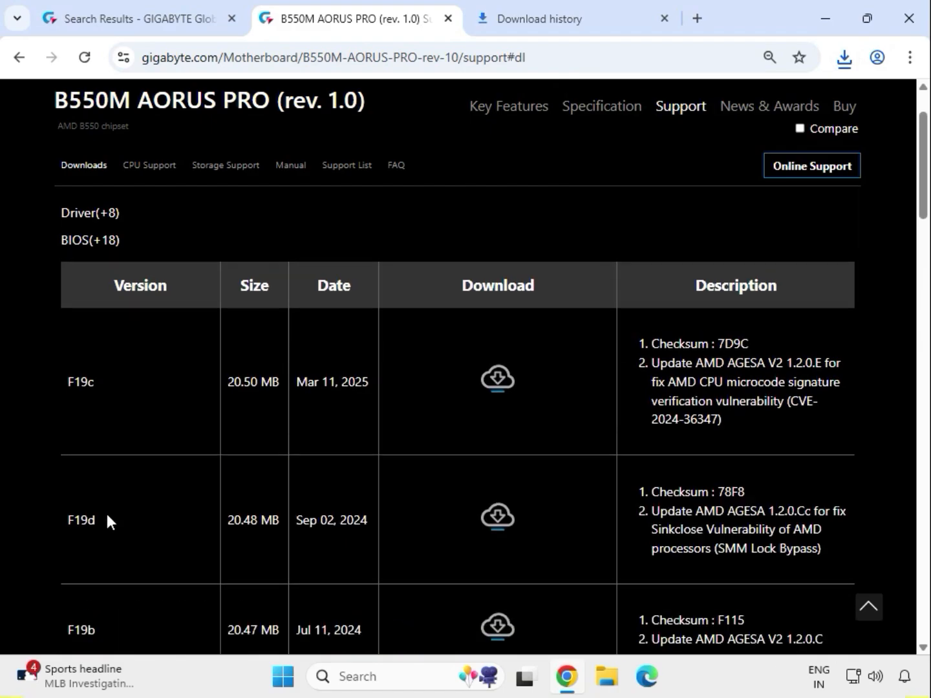
scroll(107, 517, "down", 6)
scroll(108, 520, "up", 8)
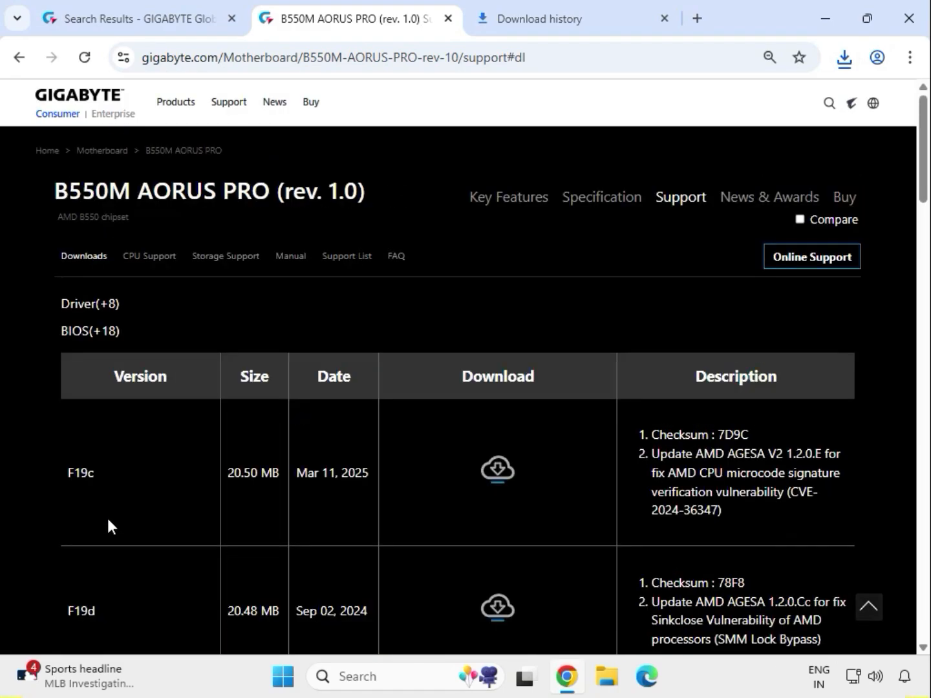
left_click(94, 307)
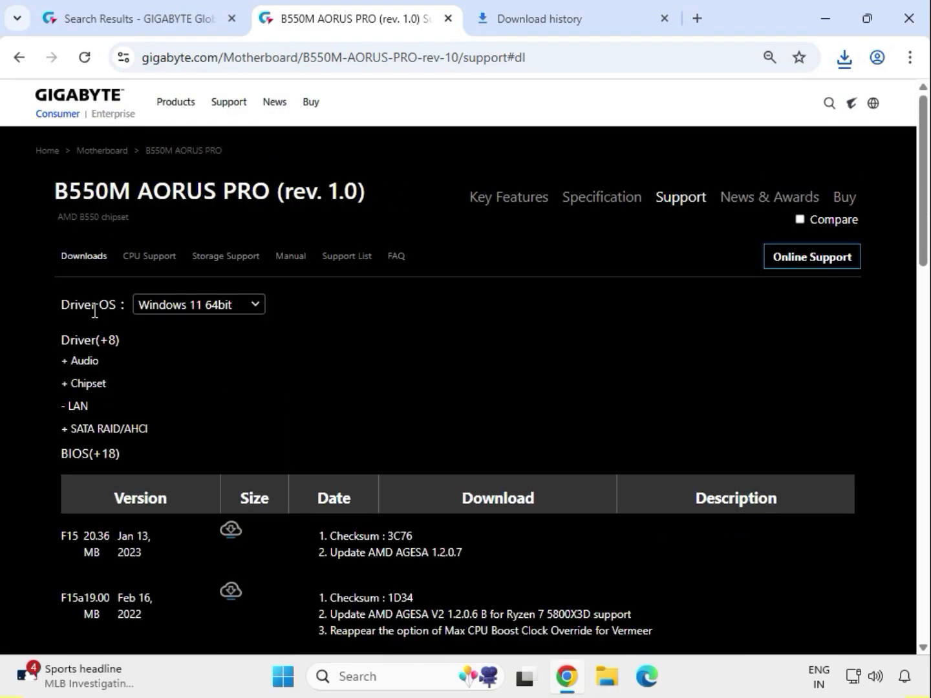
left_click(100, 358)
scroll(116, 475, "down", 1)
scroll(119, 483, "down", 1)
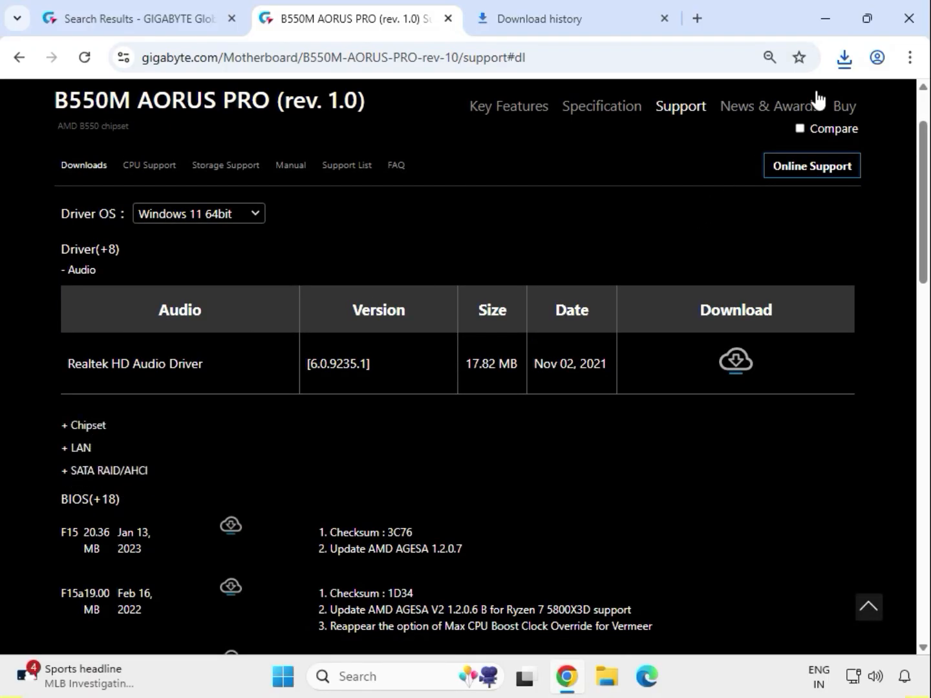
- Show the latest download in its folder and select all the driver archives there
left_click(845, 59)
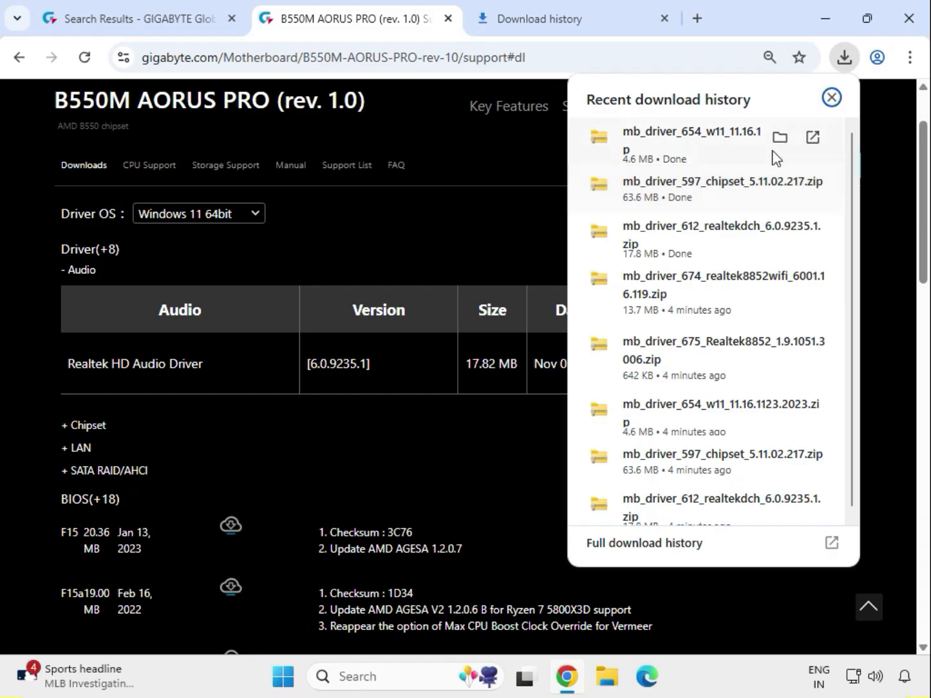
left_click(778, 141)
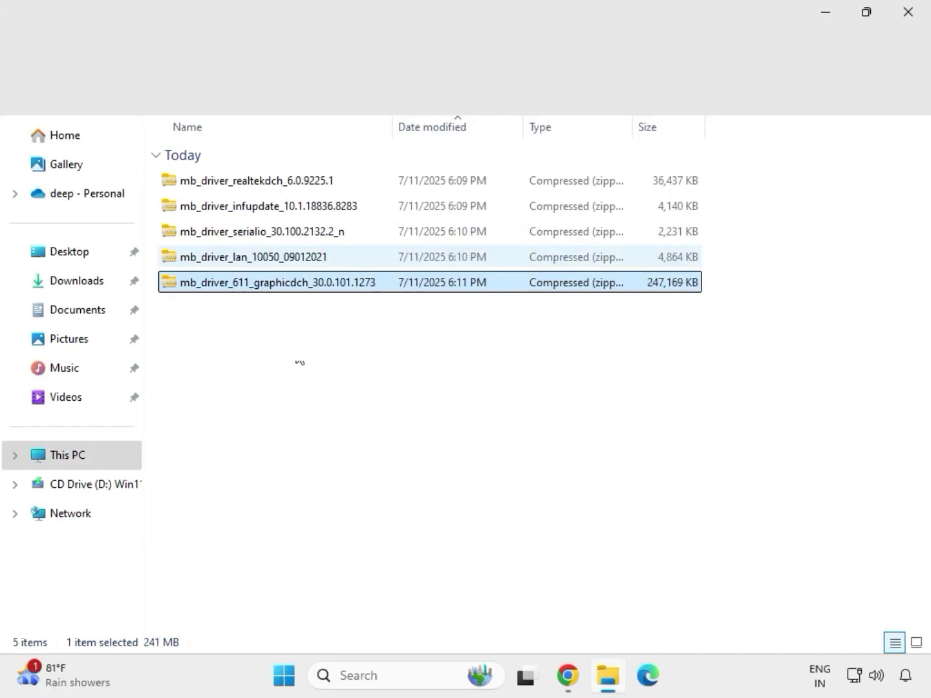
left_click_drag(333, 314, 288, 175)
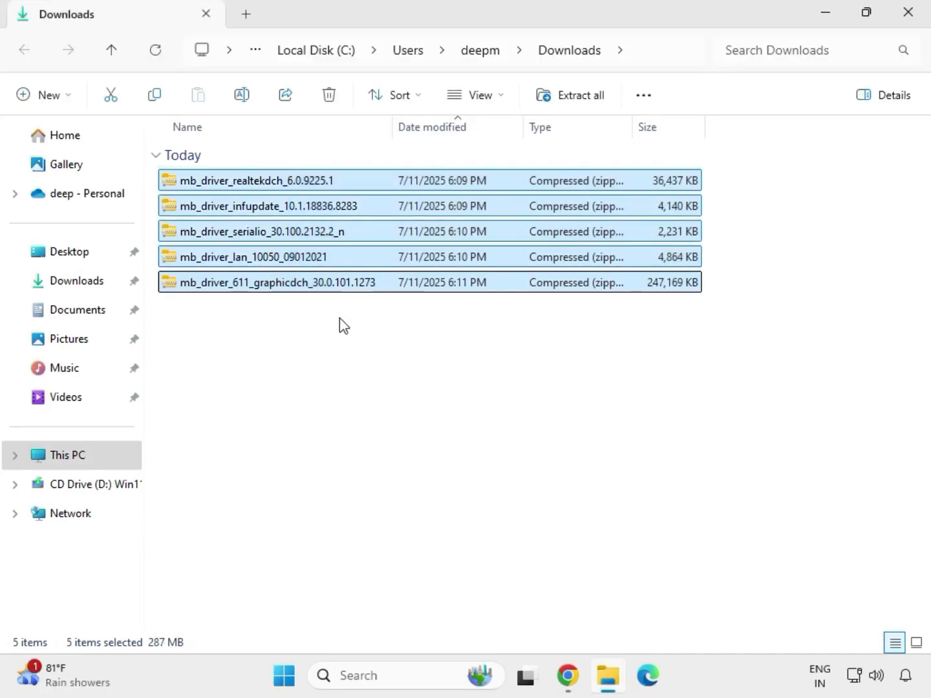
- Extract the mb_driver_611_graphicdch_30.0.101.1273 archive to its default folder in Downloads and close the extracted folder's window
left_click(325, 283)
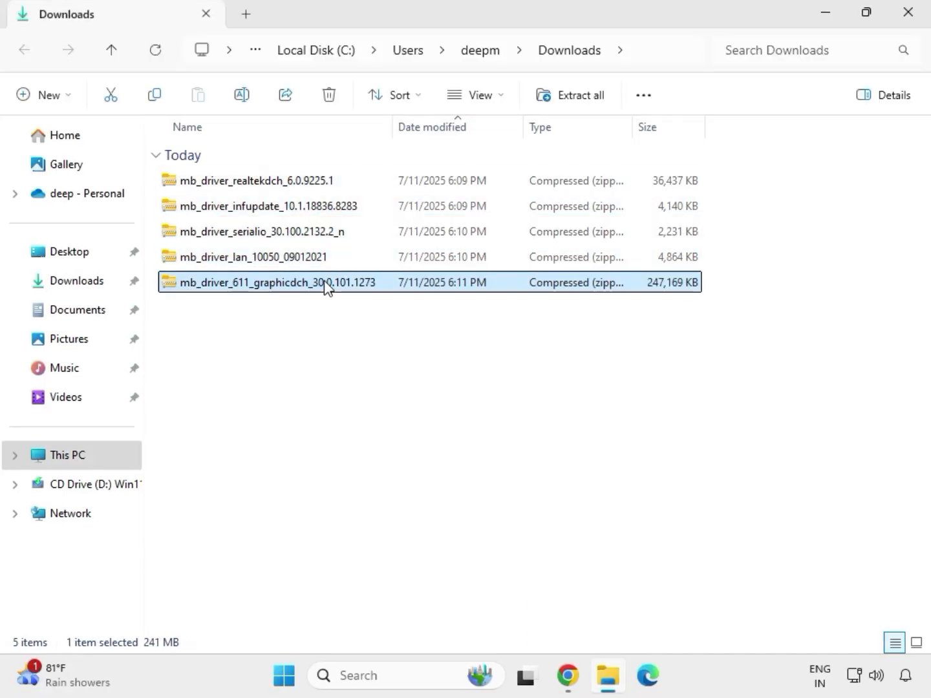
right_click(325, 284)
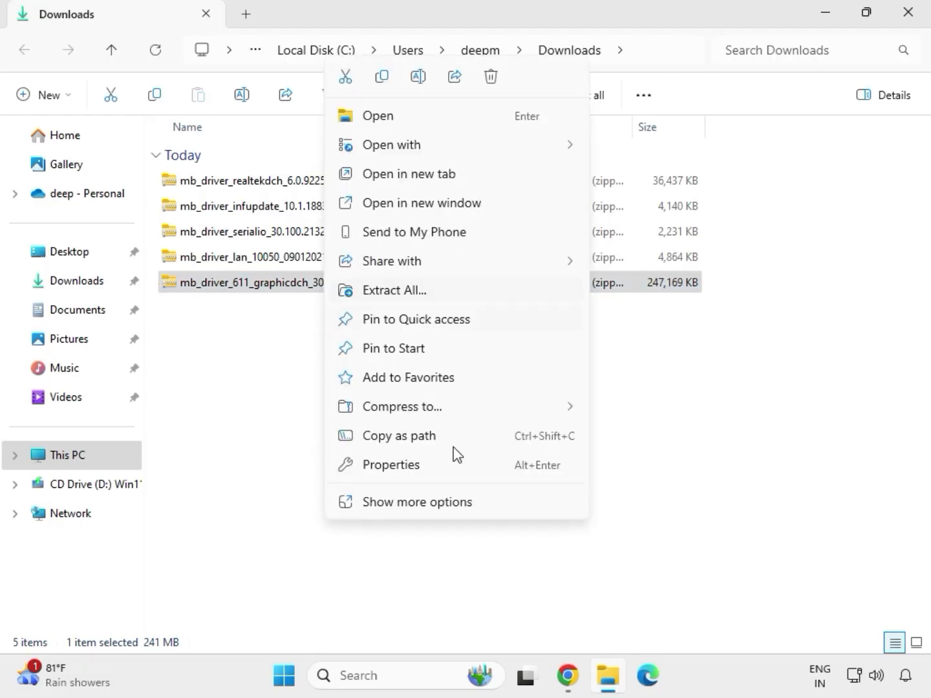
left_click(418, 505)
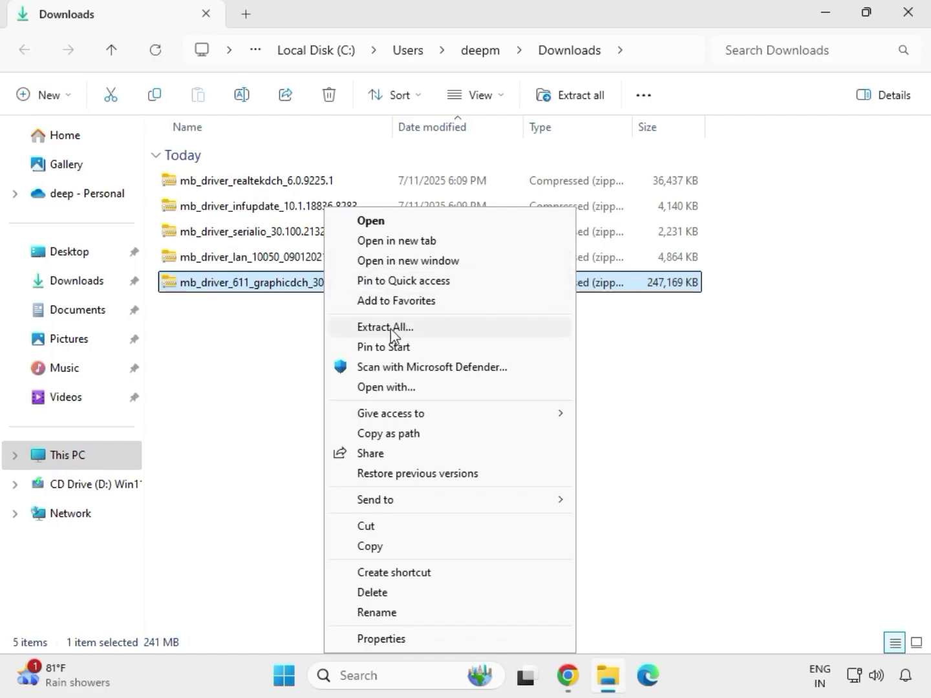
left_click(393, 329)
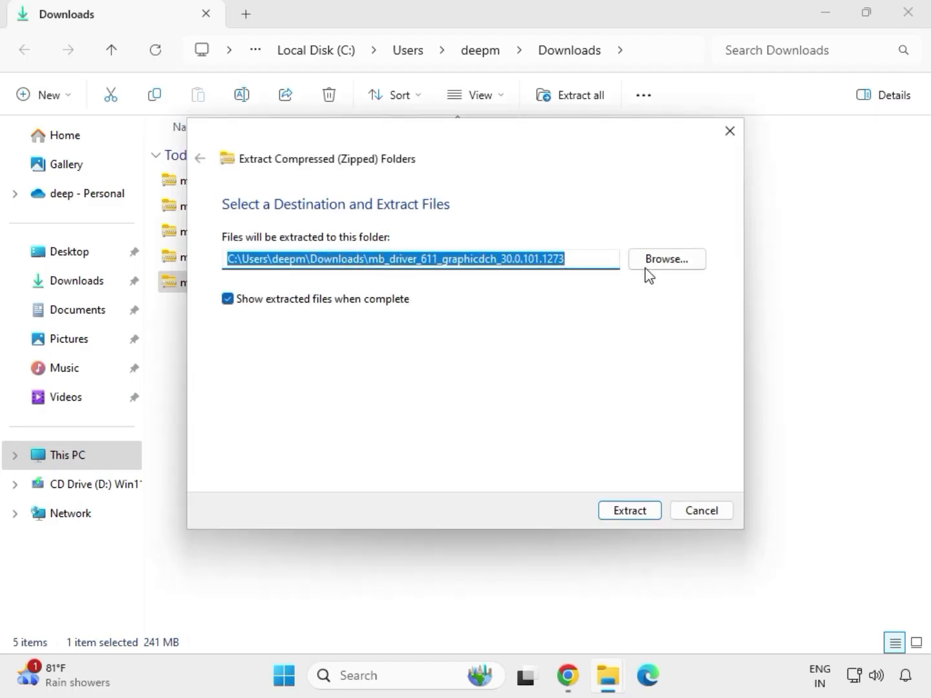
left_click(630, 510)
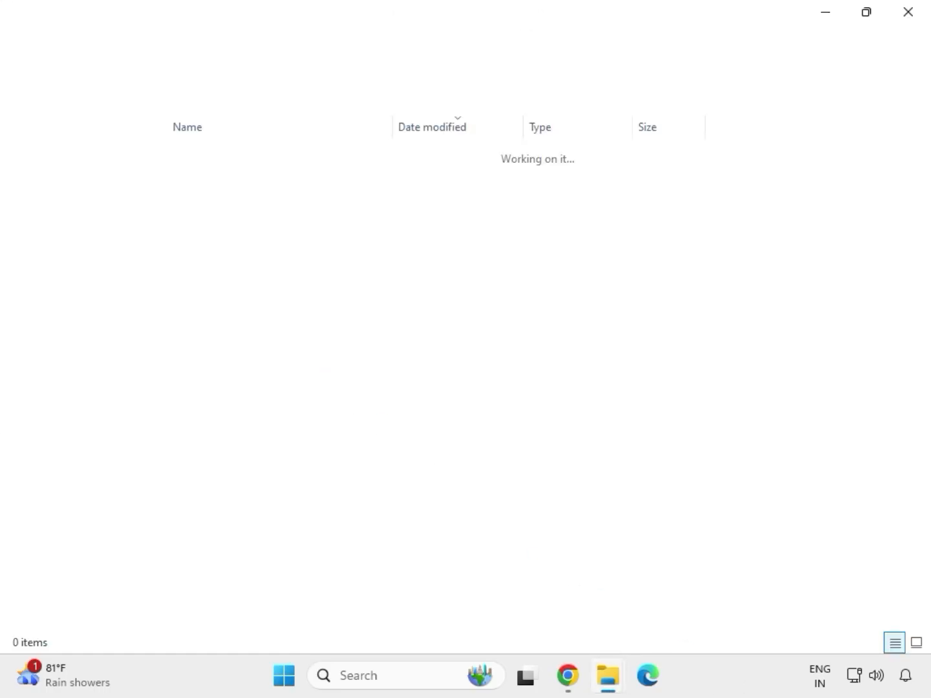
left_click(906, 20)
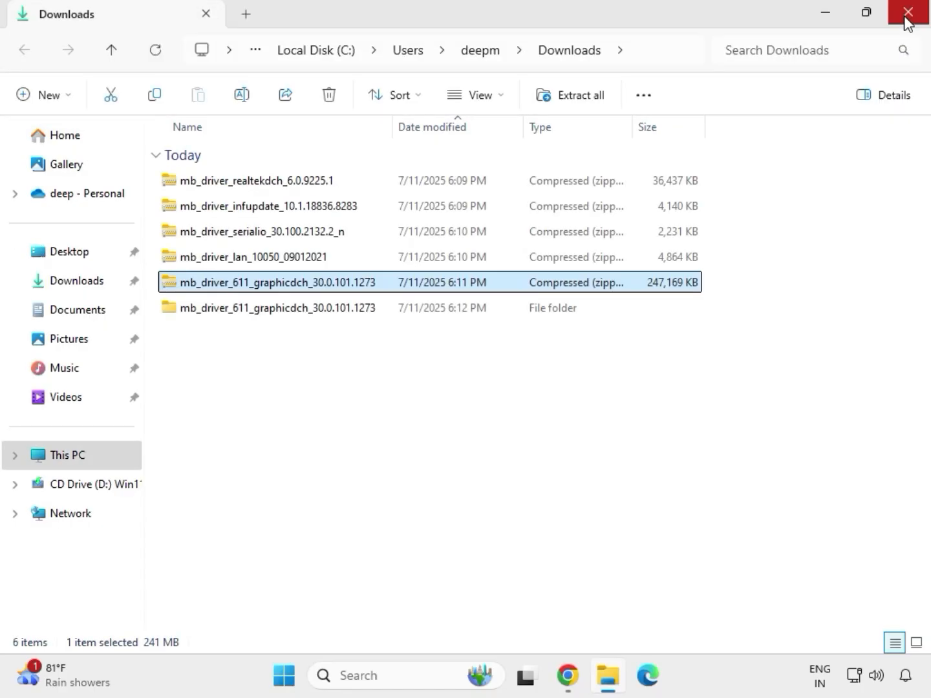
- Extract the mb_driver_lan_10050_09012021 archive to its default folder in Downloads and close the extracted folder's window
left_click(235, 260)
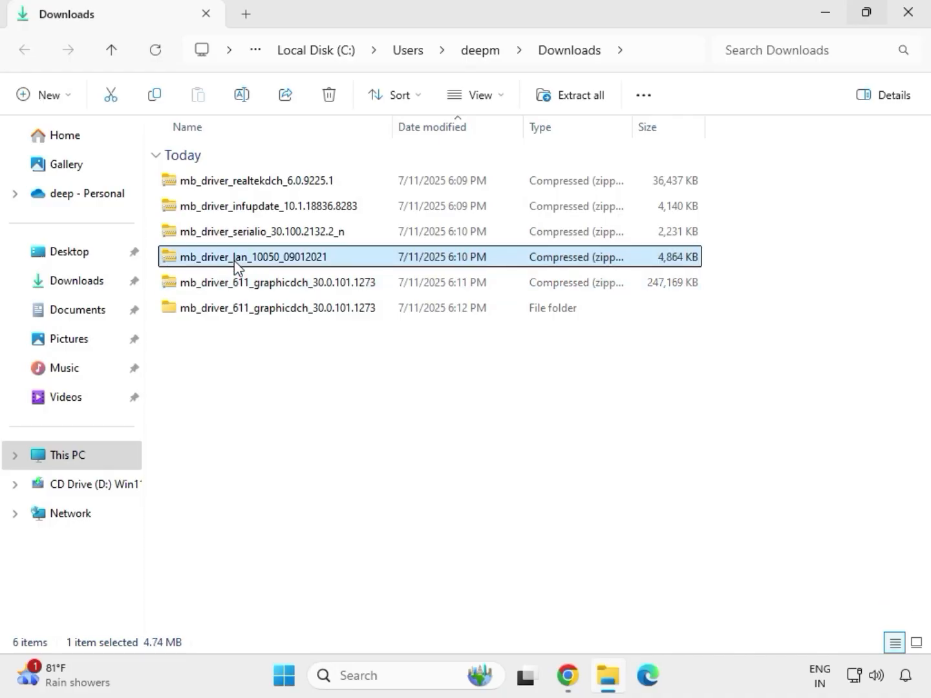
right_click(235, 261)
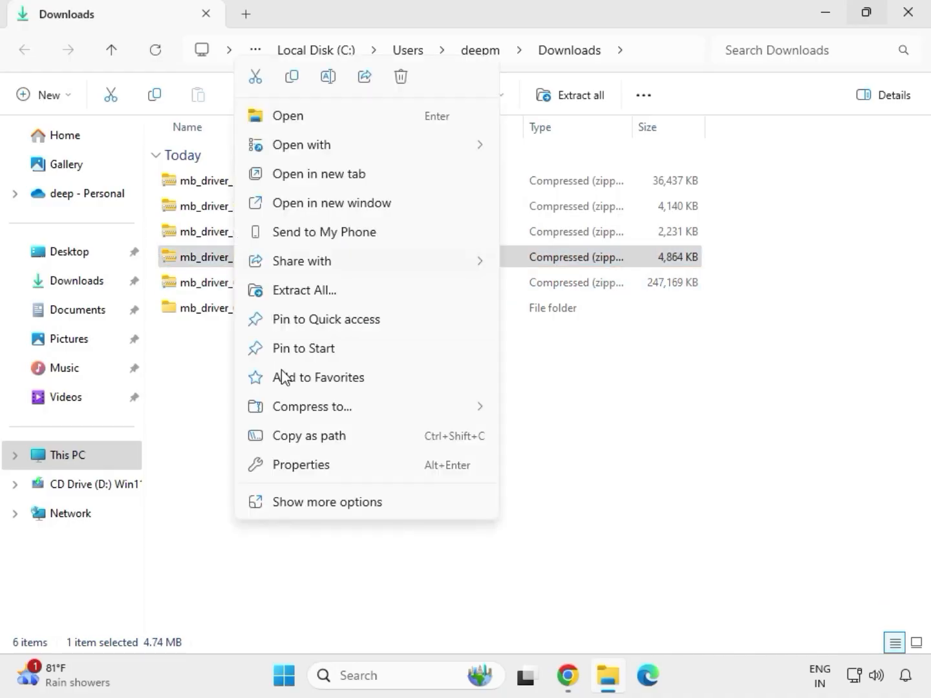
left_click(310, 503)
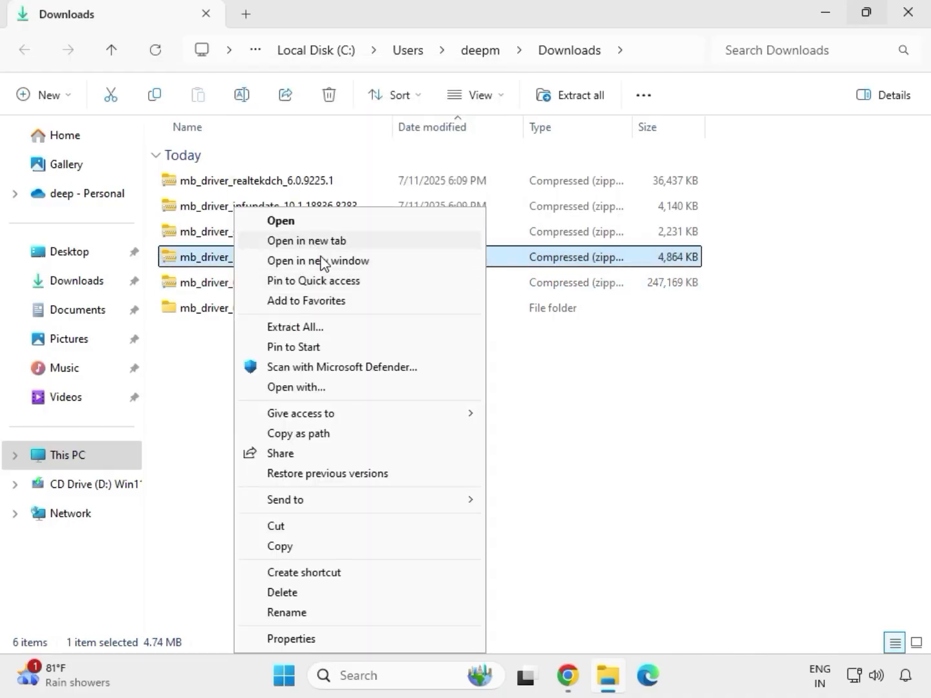
left_click(295, 328)
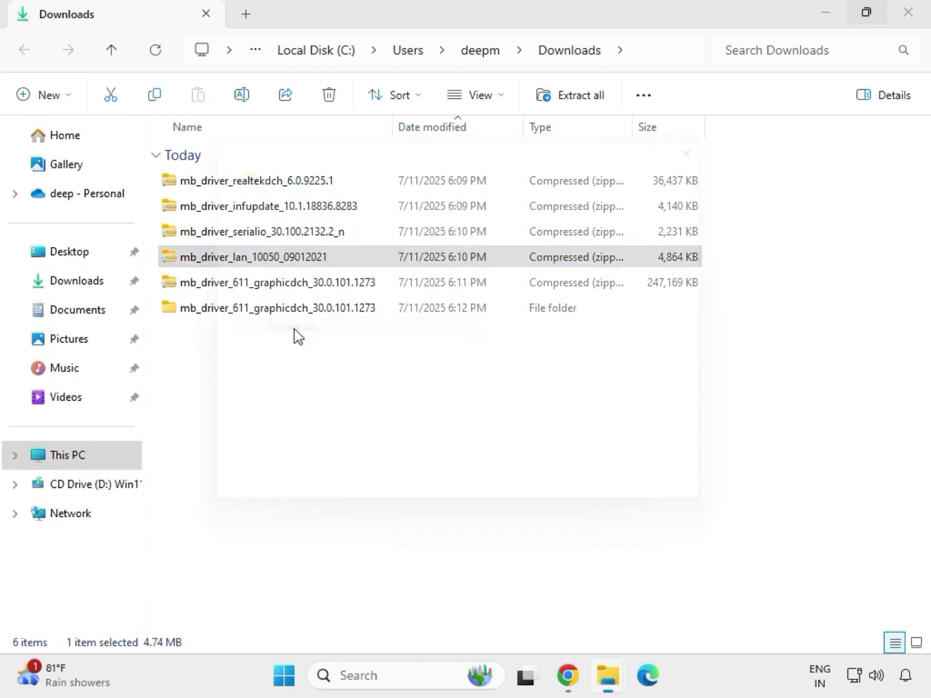
left_click(625, 512)
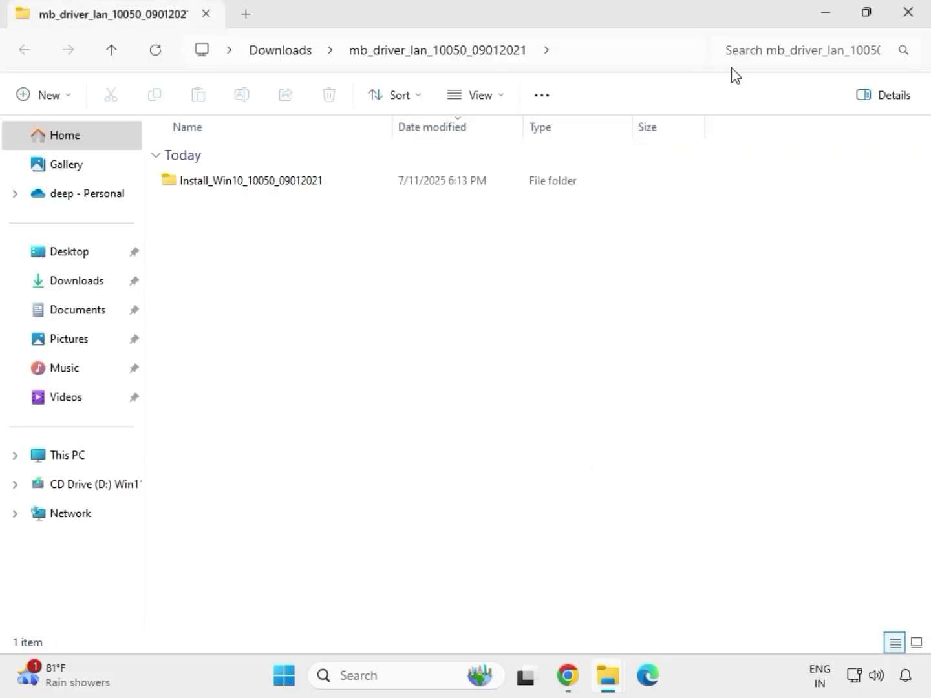
left_click(916, 19)
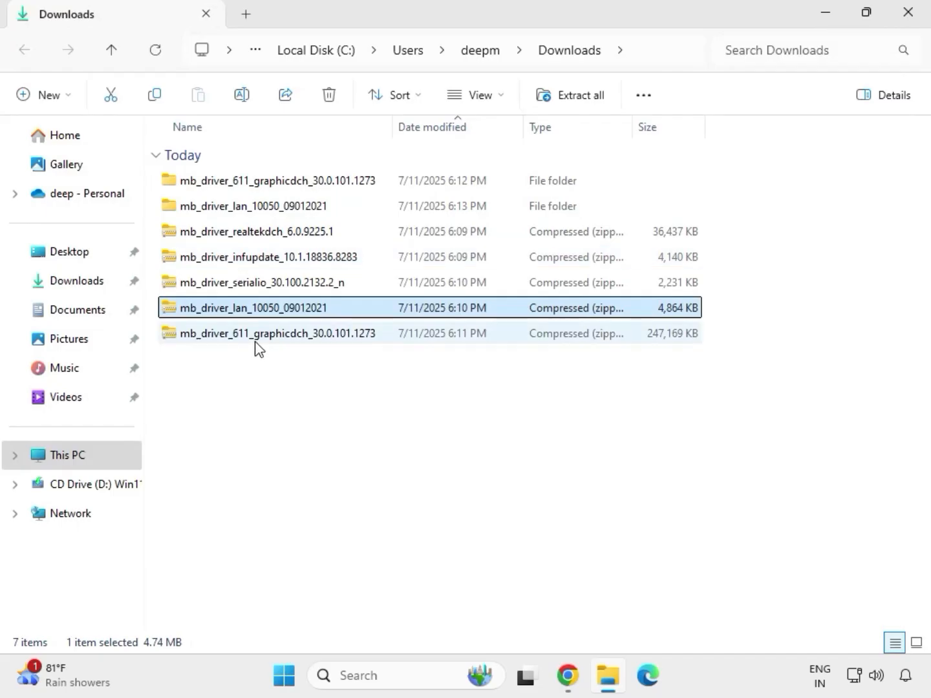
- Extract the mb_driver_serialio_30.100.2132.2_n archive to its default folder in Downloads and close the extracted folder's window
left_click(232, 291)
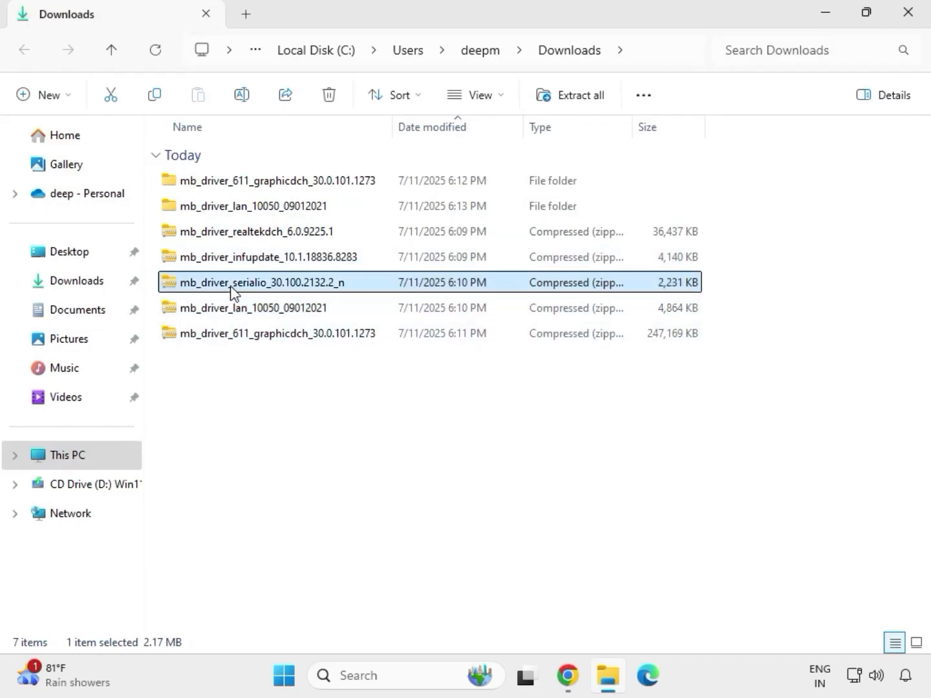
right_click(234, 293)
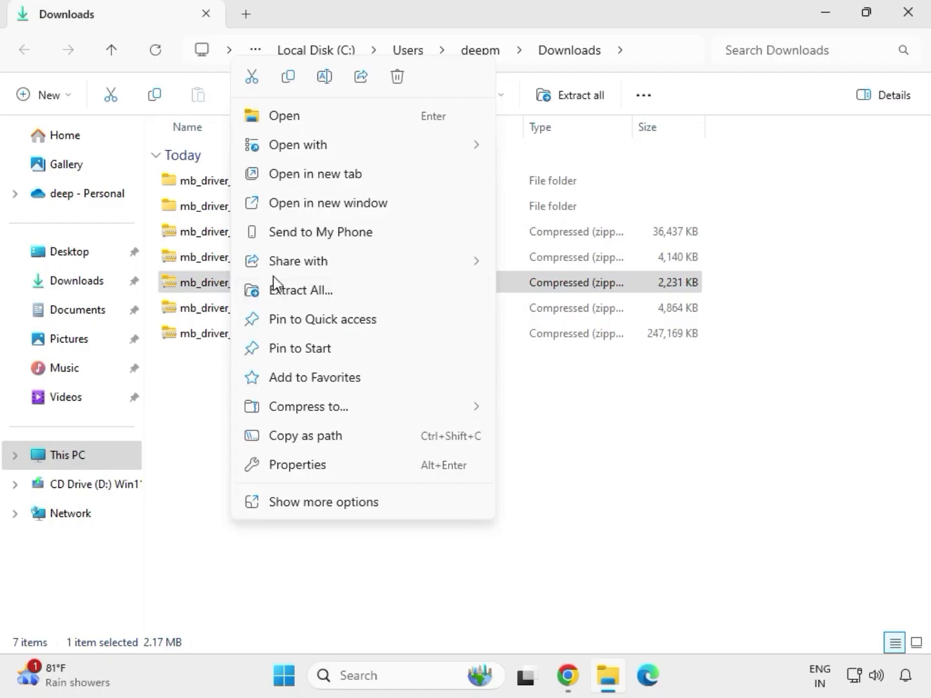
left_click(286, 293)
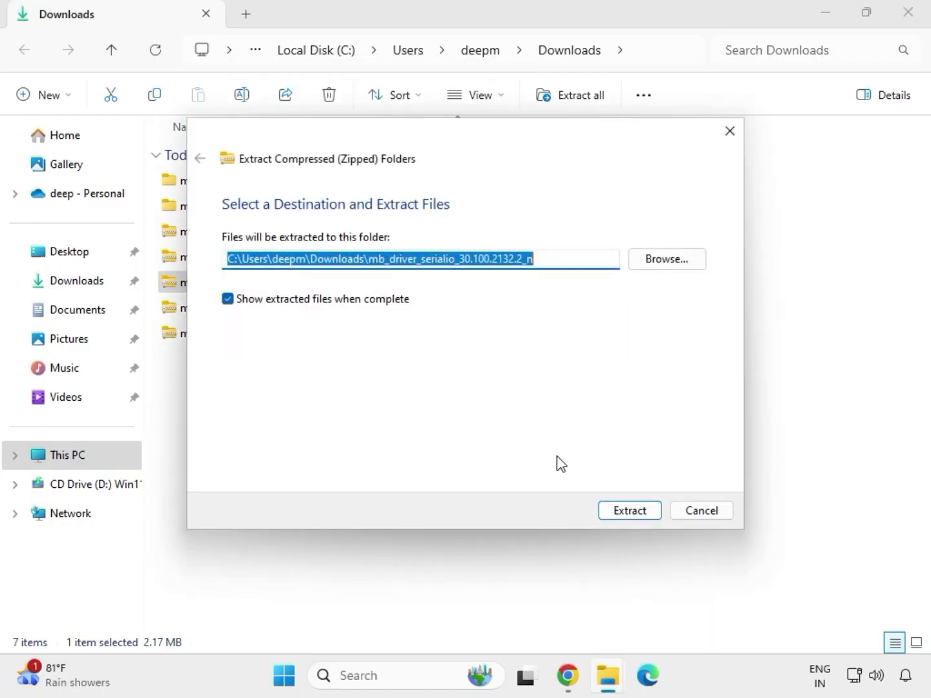
left_click(623, 513)
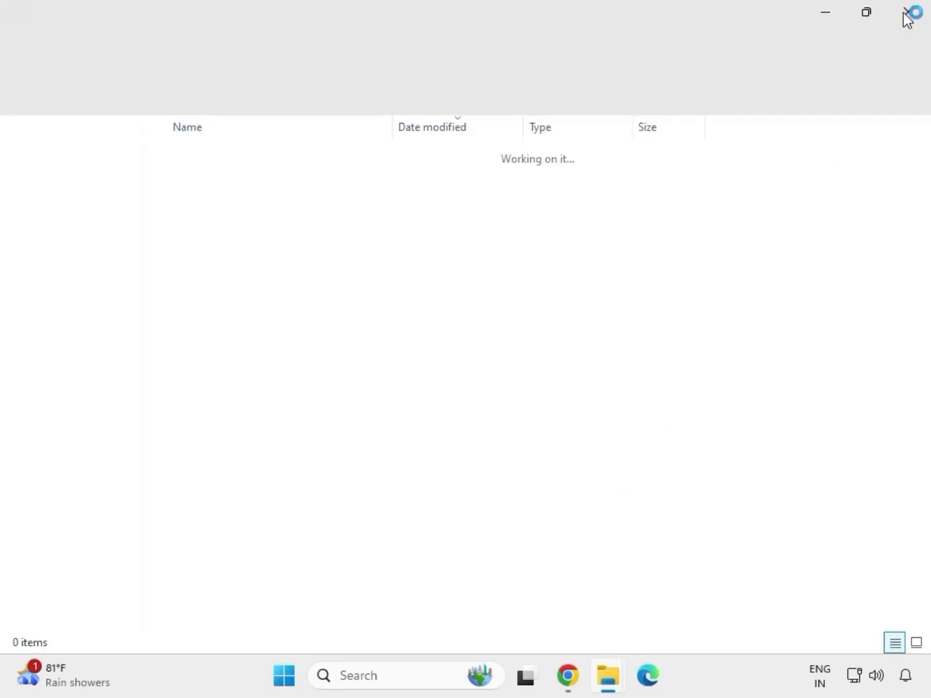
left_click(907, 13)
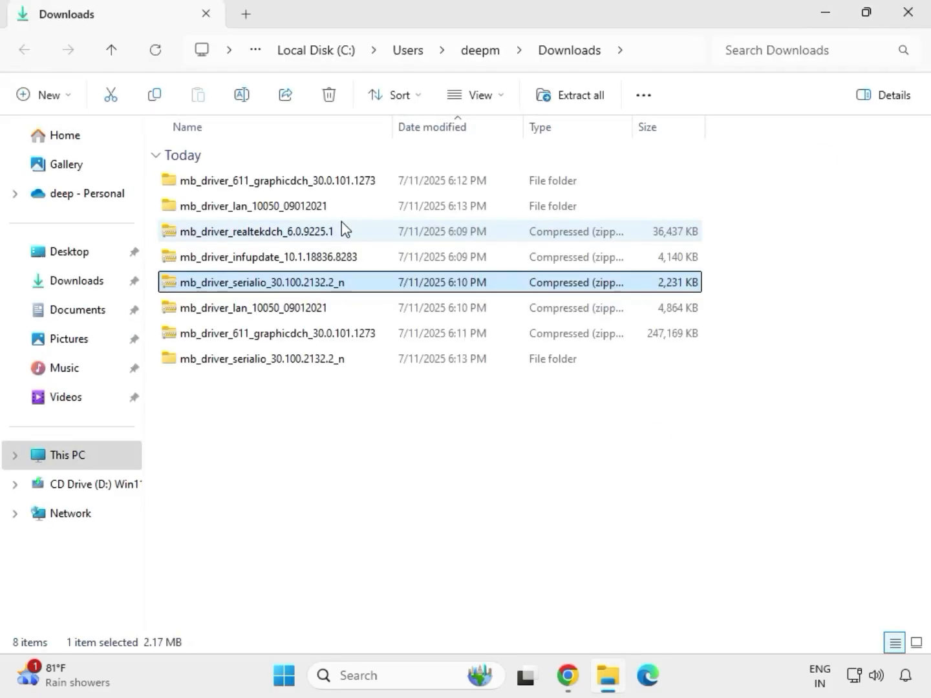
- Extract the mb_driver_infupdate_10.1.18836.8283 archive to its default folder in Downloads and close the extracted folder's window
left_click(241, 259)
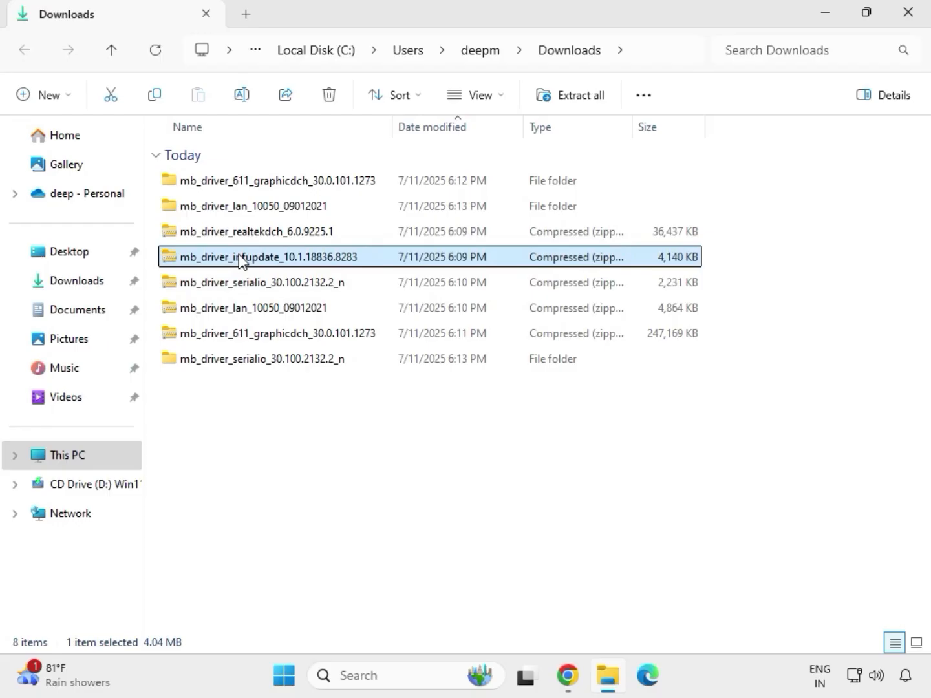
right_click(241, 259)
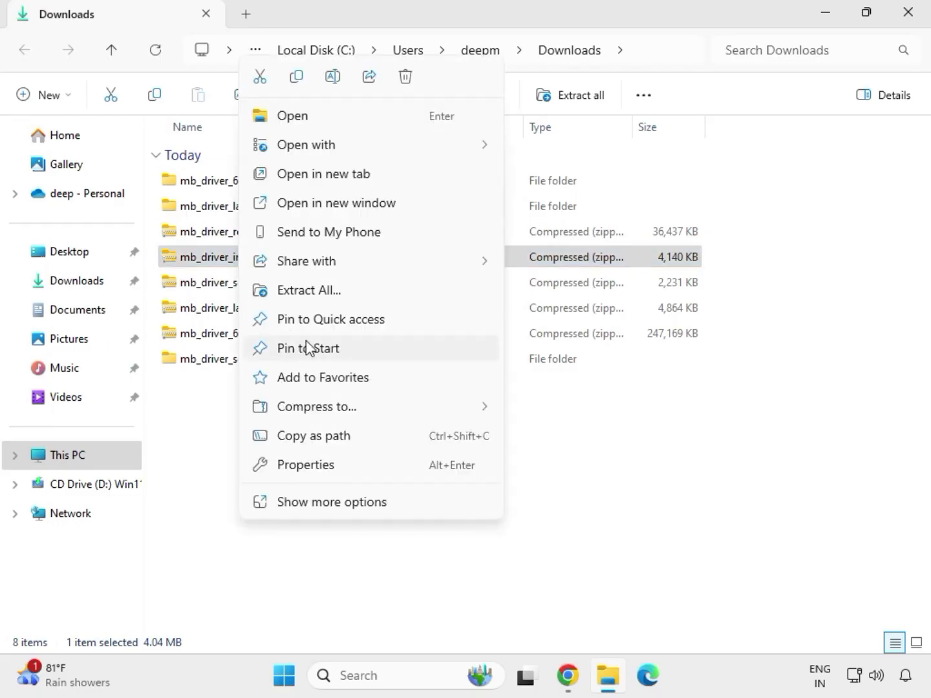
left_click(327, 291)
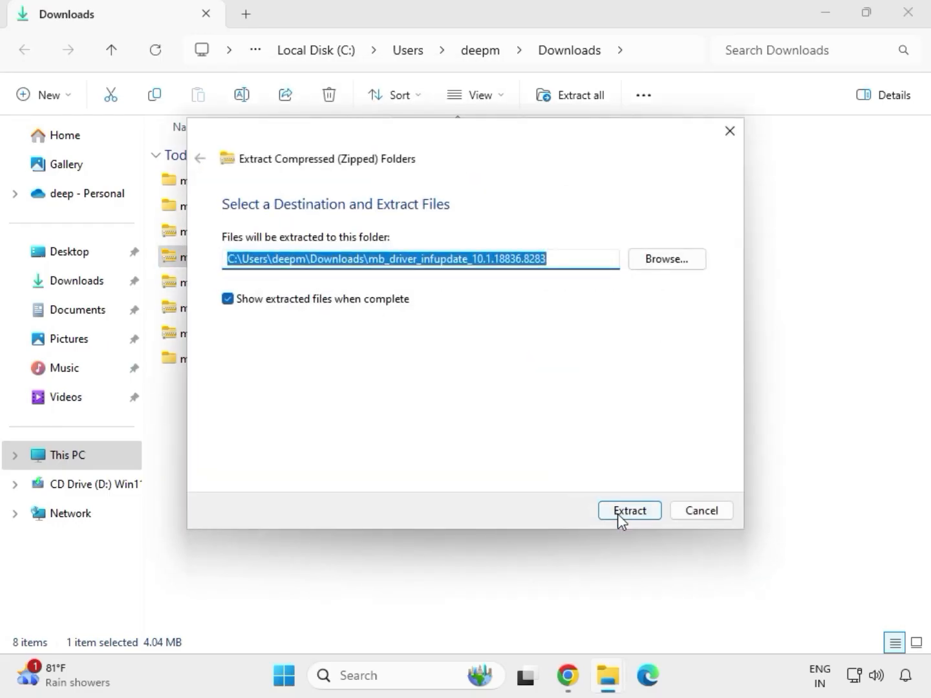
left_click(621, 510)
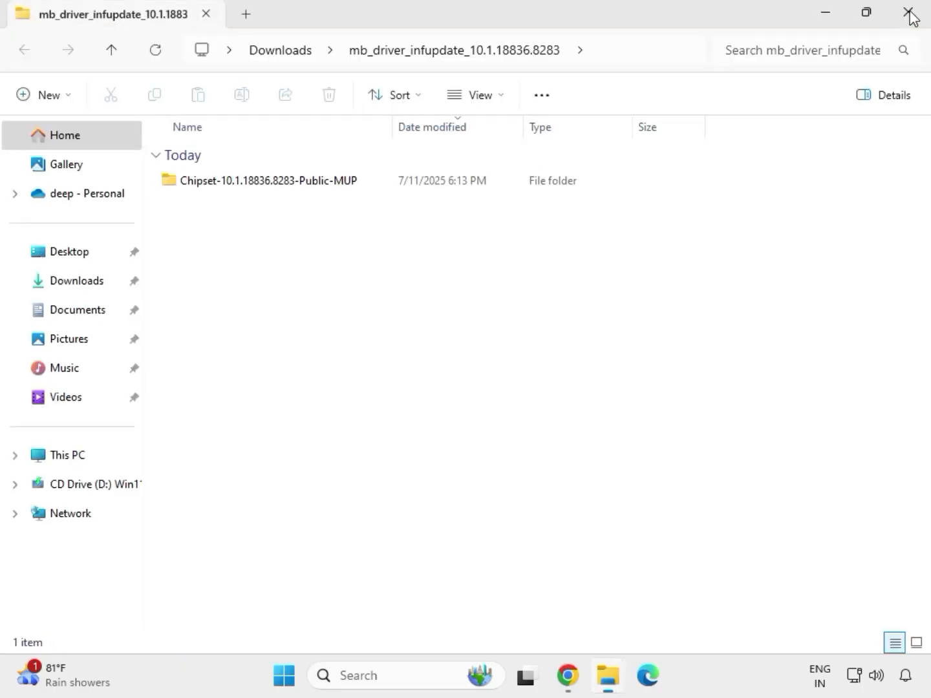
left_click(909, 15)
- Extract the mb_driver_realtekdch_6.0.9225.1 archive to its default folder in Downloads and close the extracted folder's window
left_click(250, 236)
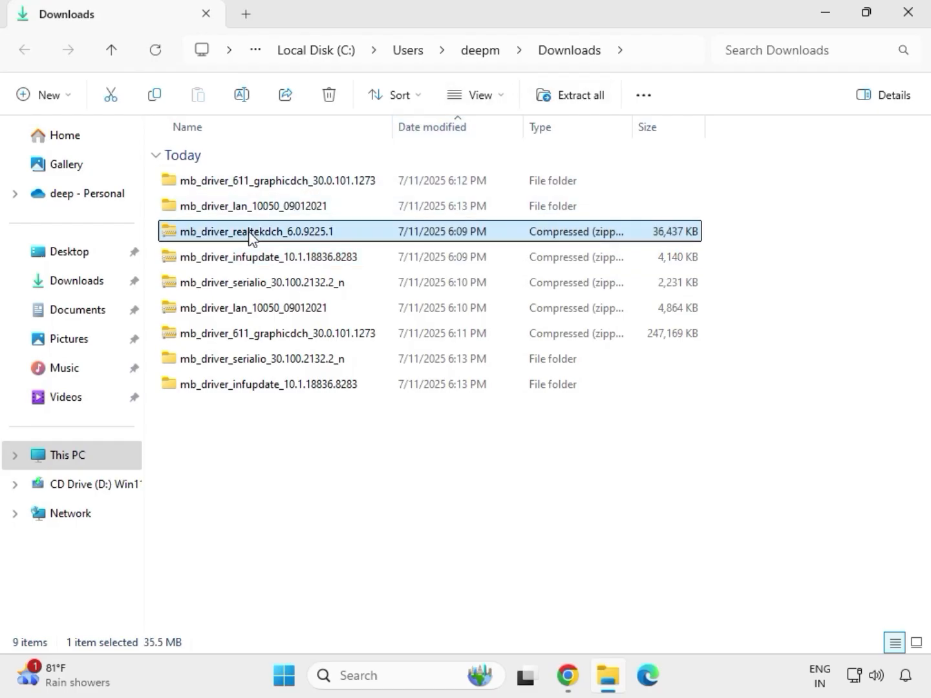
right_click(249, 234)
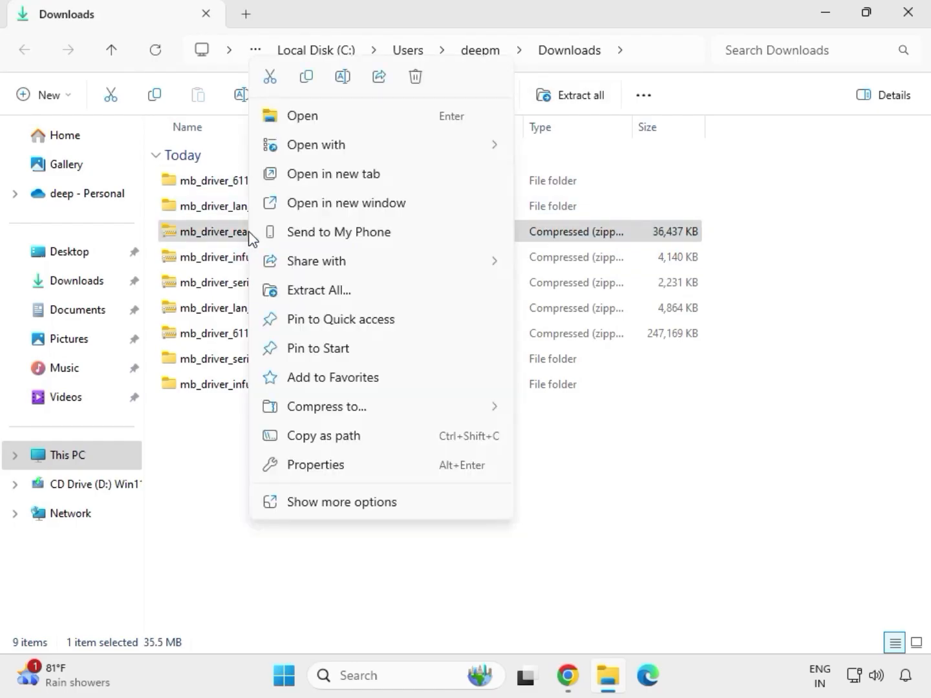
left_click(307, 291)
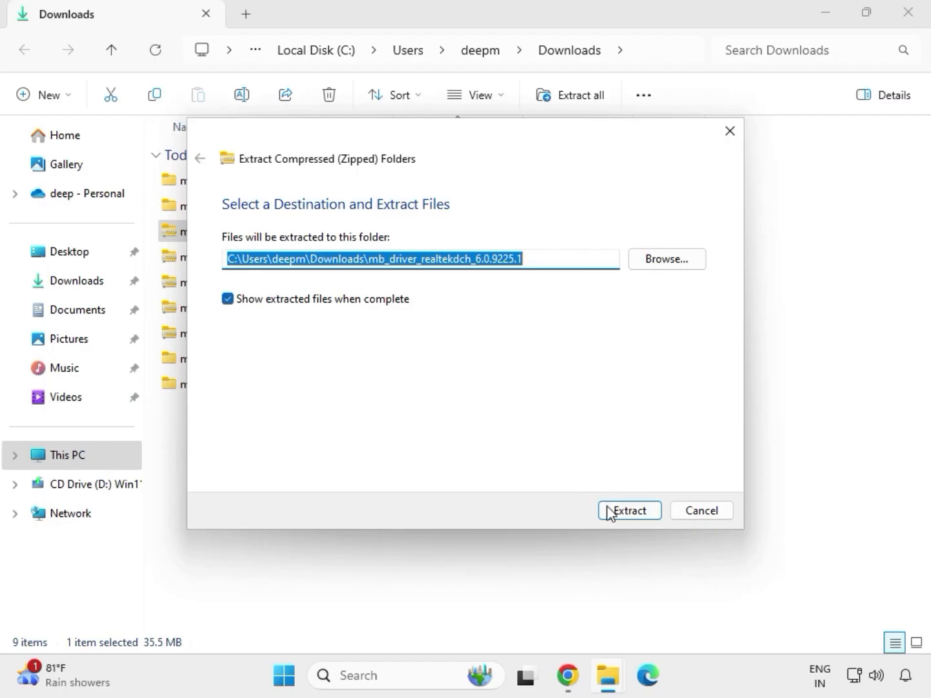
left_click(611, 511)
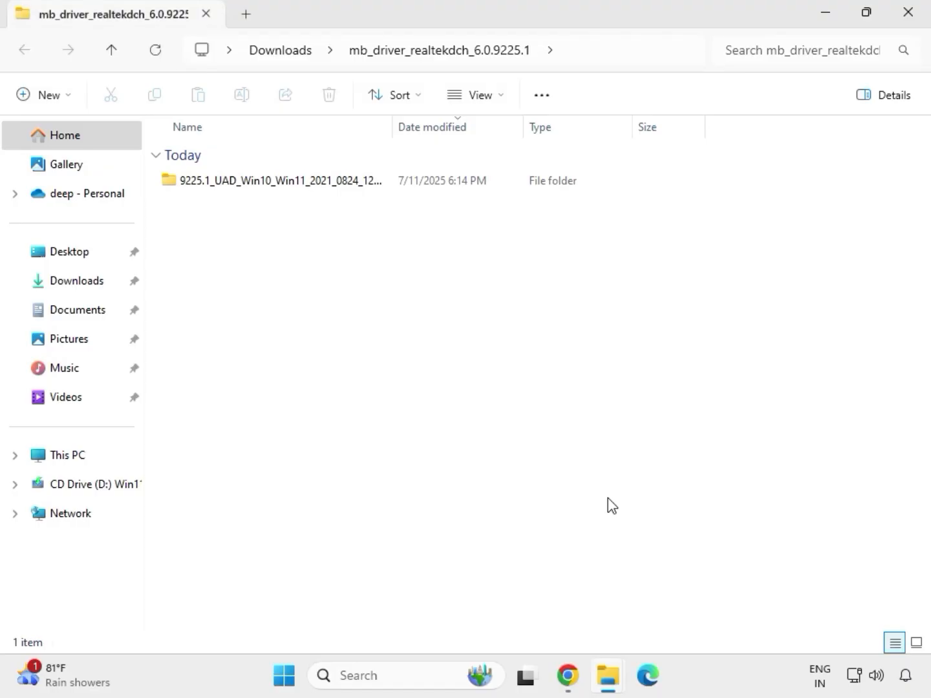
left_click(909, 18)
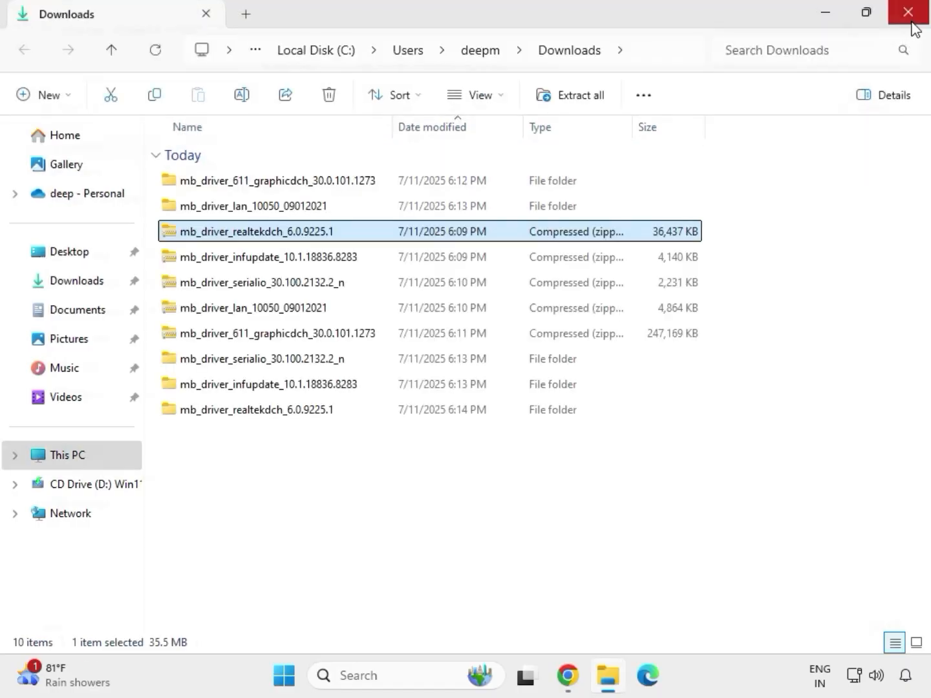
- Refresh the Downloads folder so the extracted driver folders are sorted together with the archives
right_click(439, 517)
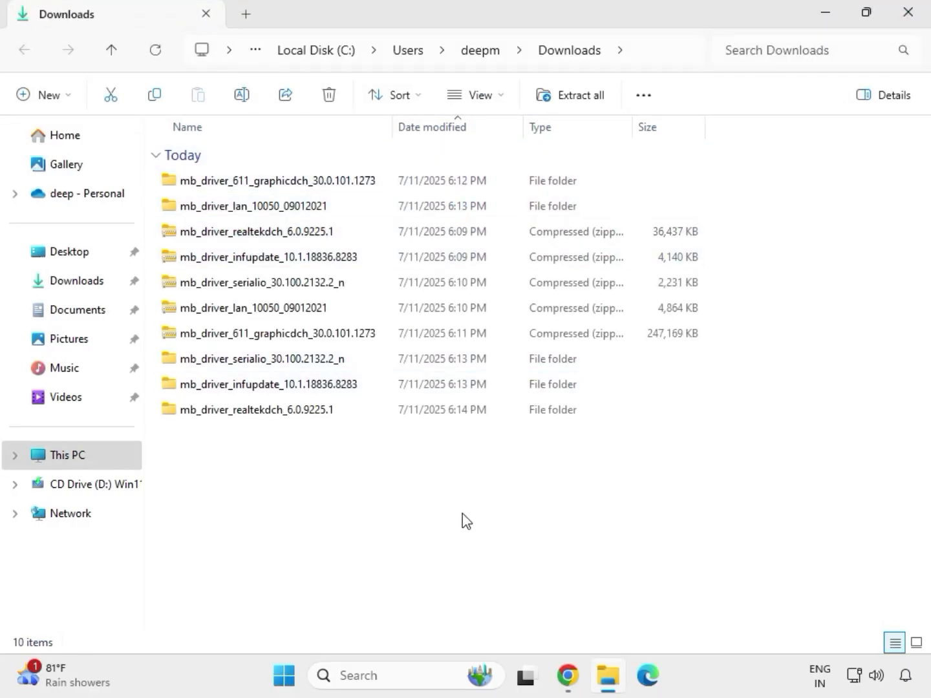
right_click(413, 478)
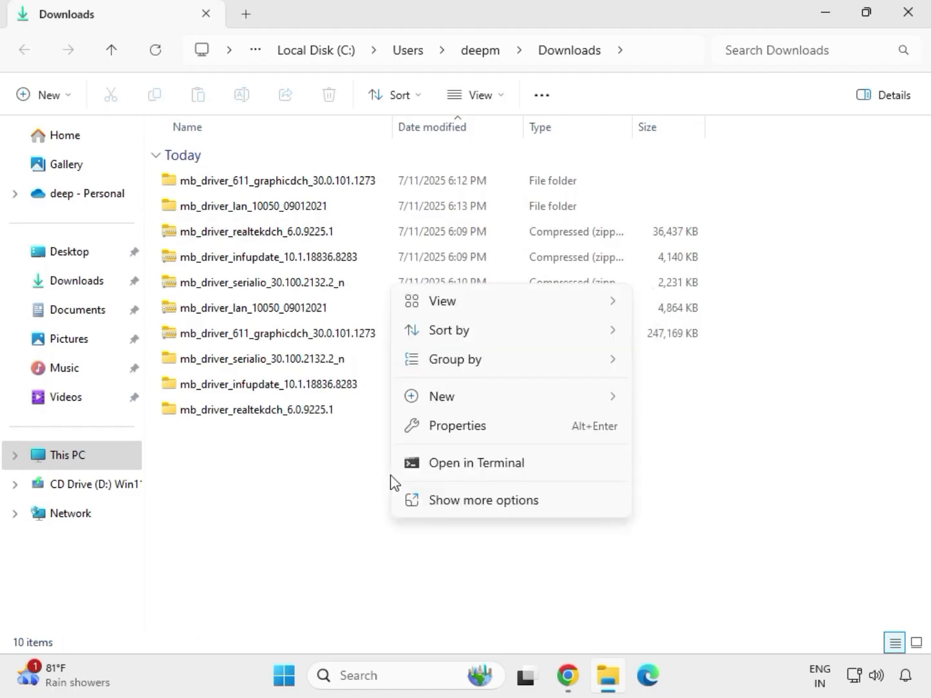
right_click(391, 482)
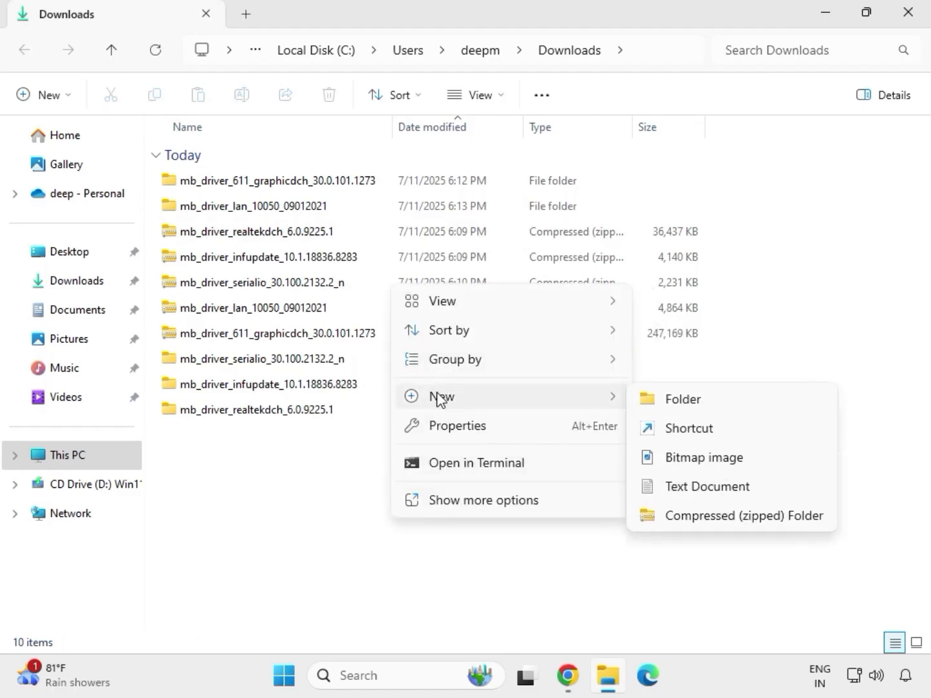
left_click(370, 462)
right_click(369, 462)
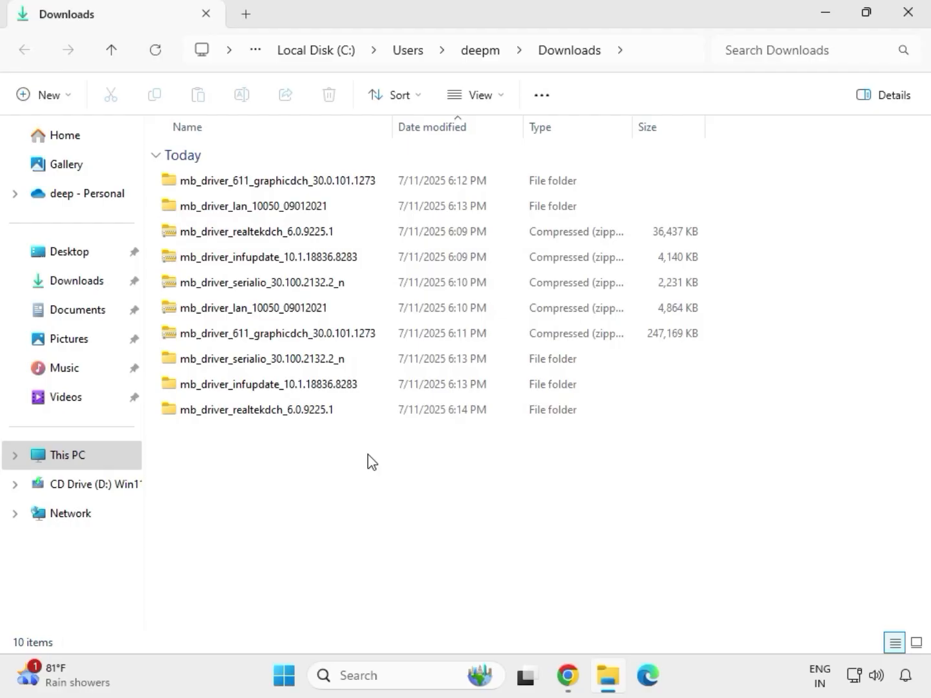
left_click(422, 477)
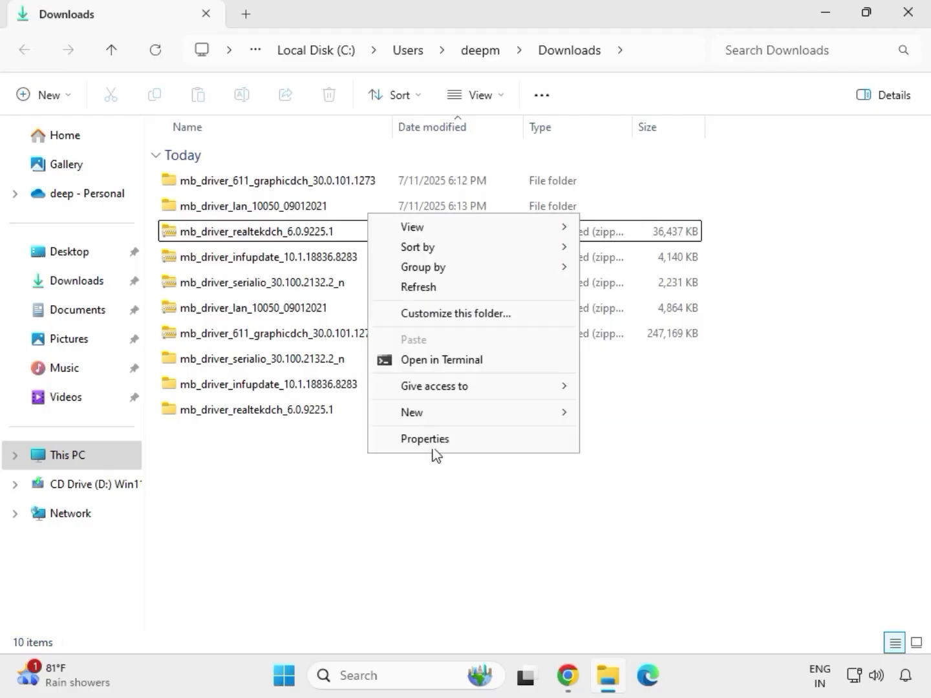
left_click(427, 288)
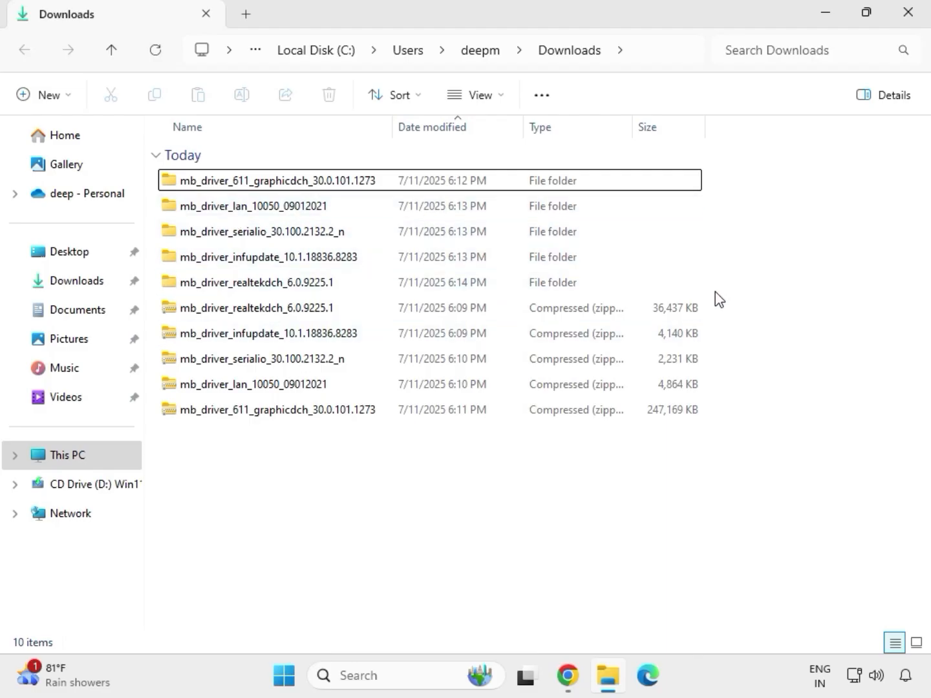
- Open the extracted mb_driver_611_graphicdch_30.0.101.1273 folder from Downloads
left_click_drag(715, 292, 463, 191)
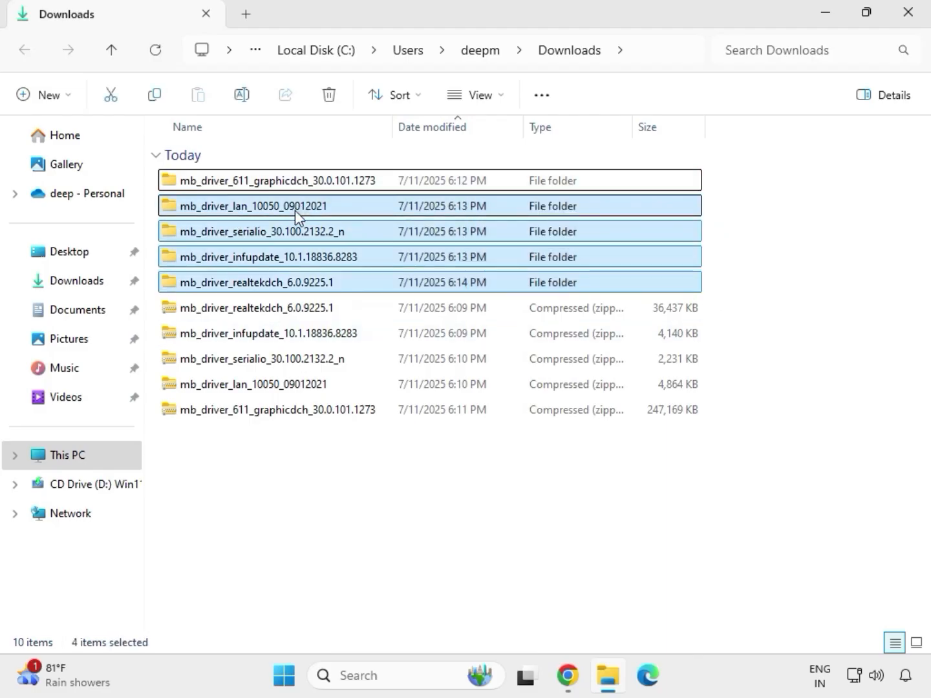
left_click(272, 188)
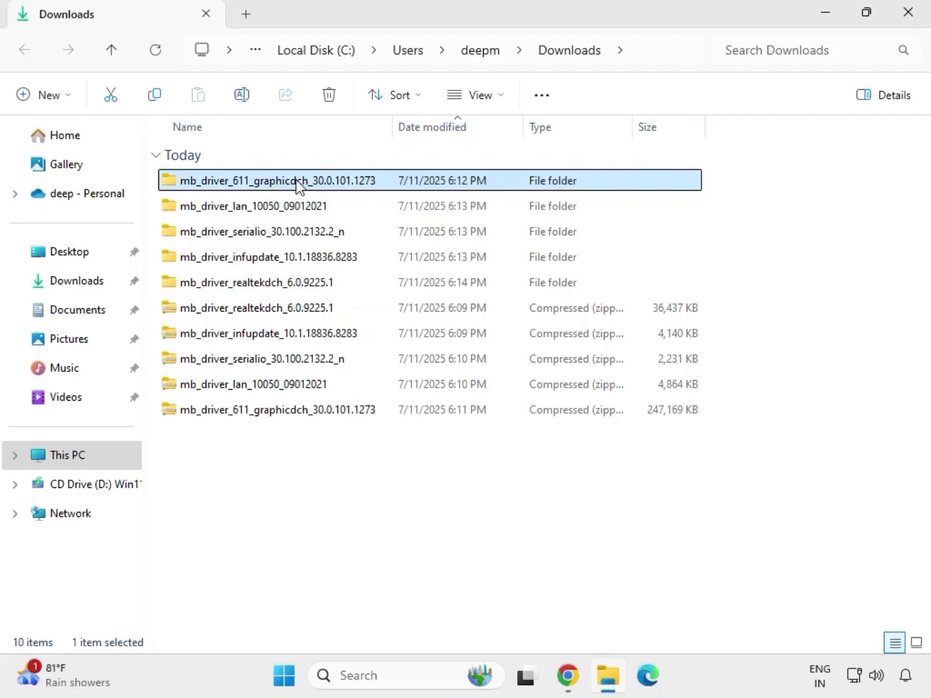
double_click(296, 187)
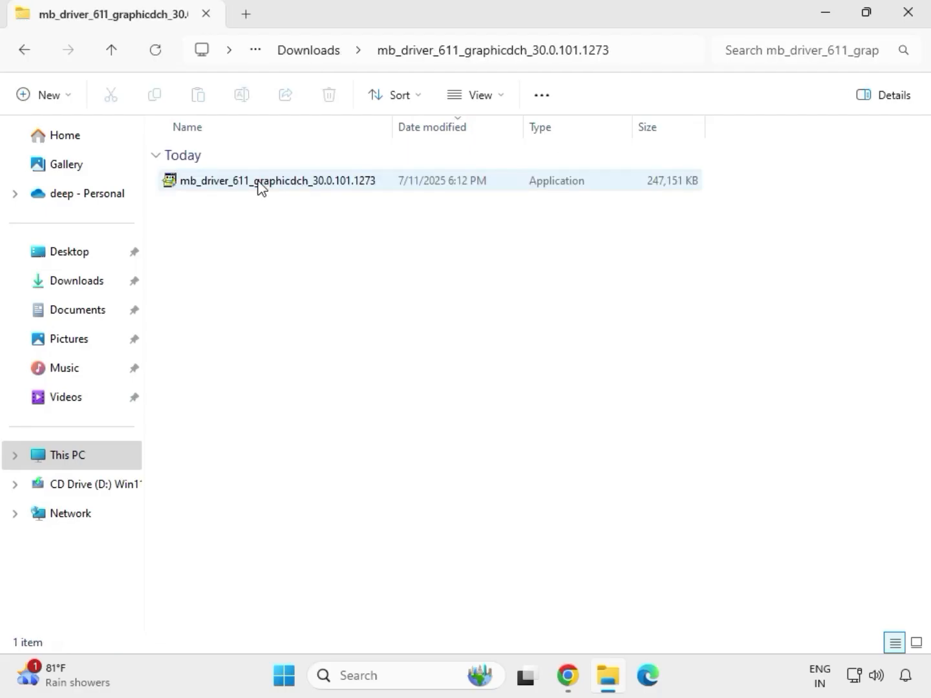
- Run the mb_driver_611_graphicdch_30.0.101.1273 installer as administrator, allowing it to make changes, and close the folder window
left_click(260, 188)
right_click(259, 188)
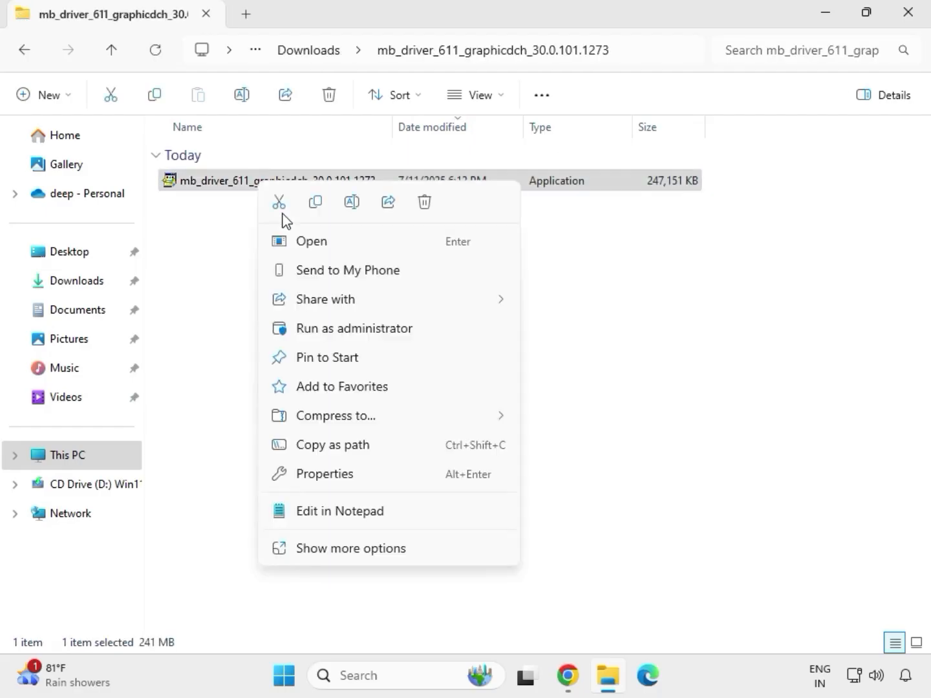
left_click(340, 331)
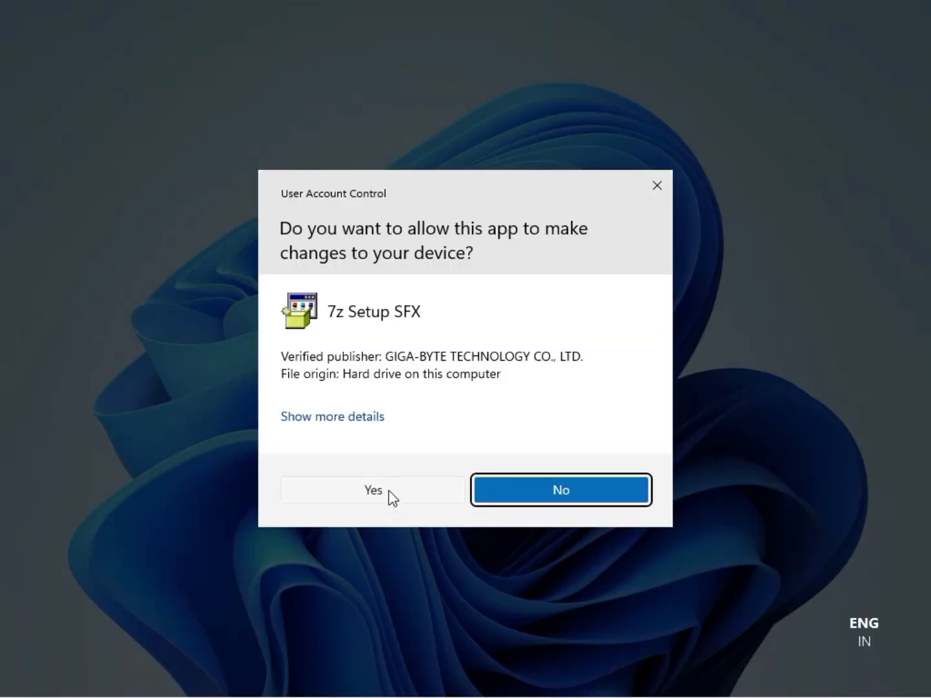
left_click(388, 491)
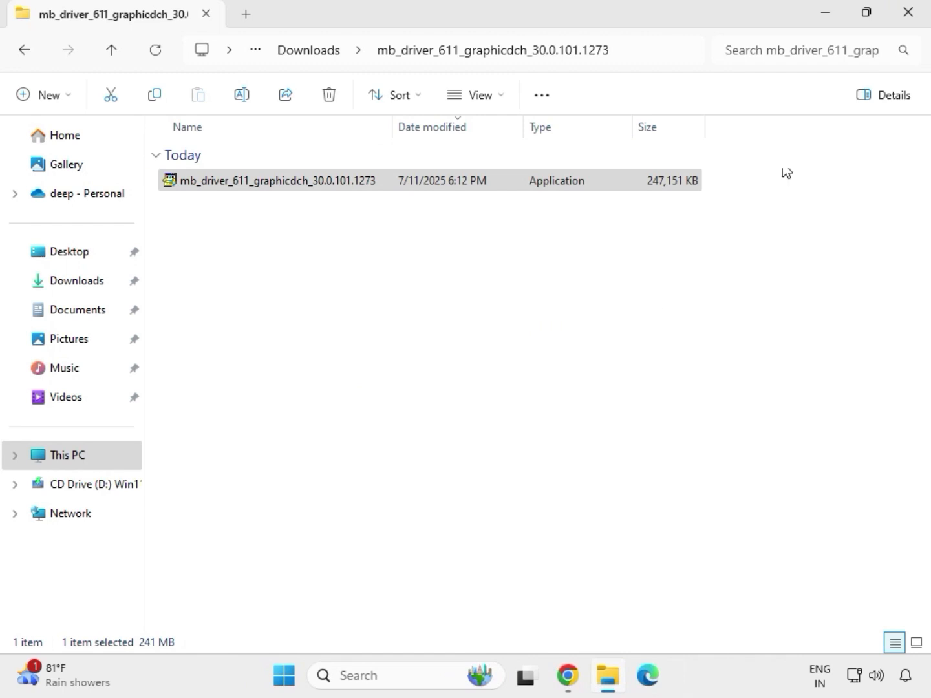
left_click(912, 15)
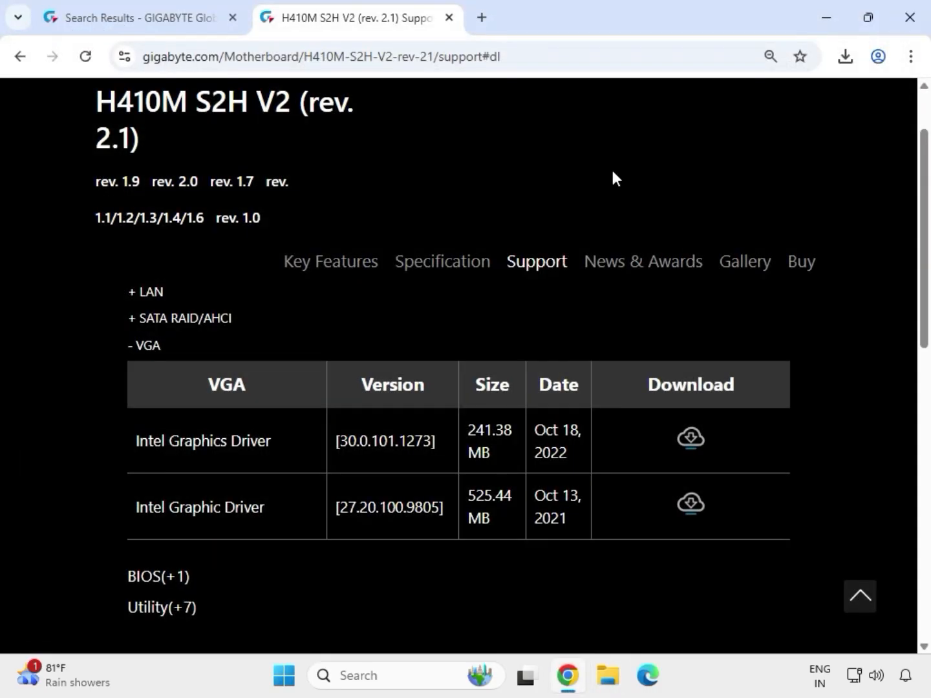
- Reopen the Downloads folder and open Install_Win10_10050_09012021 inside the extracted mb_driver_lan_10050_09012021 folder
left_click(610, 684)
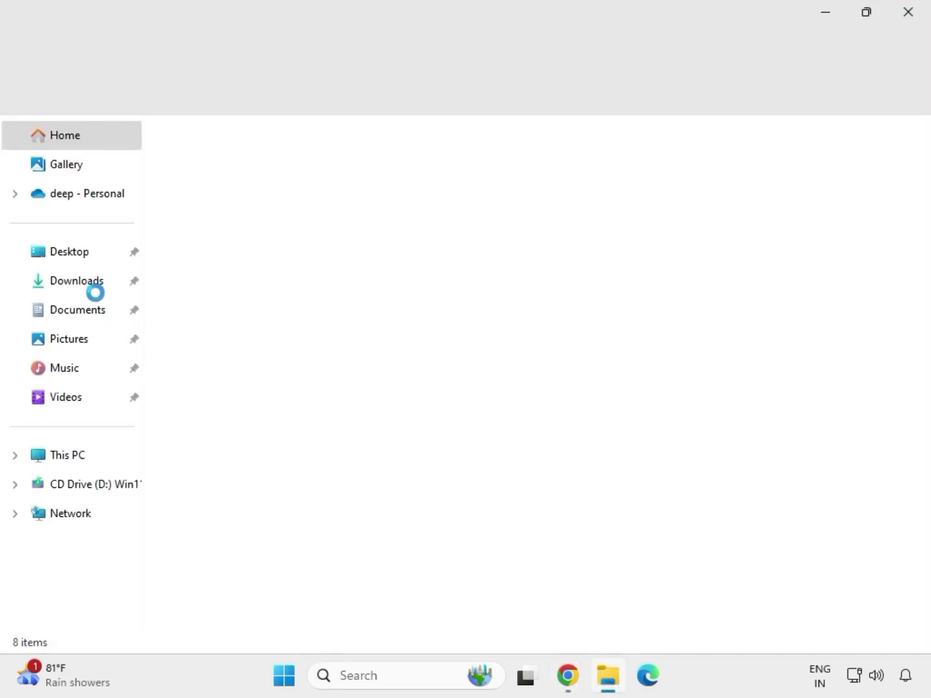
left_click(89, 292)
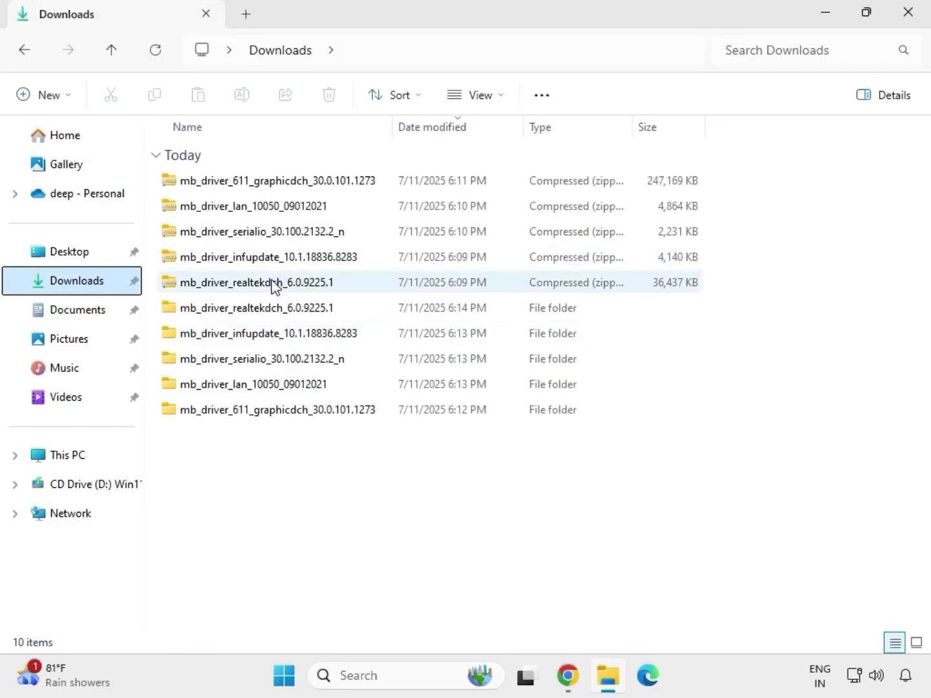
left_click(263, 311)
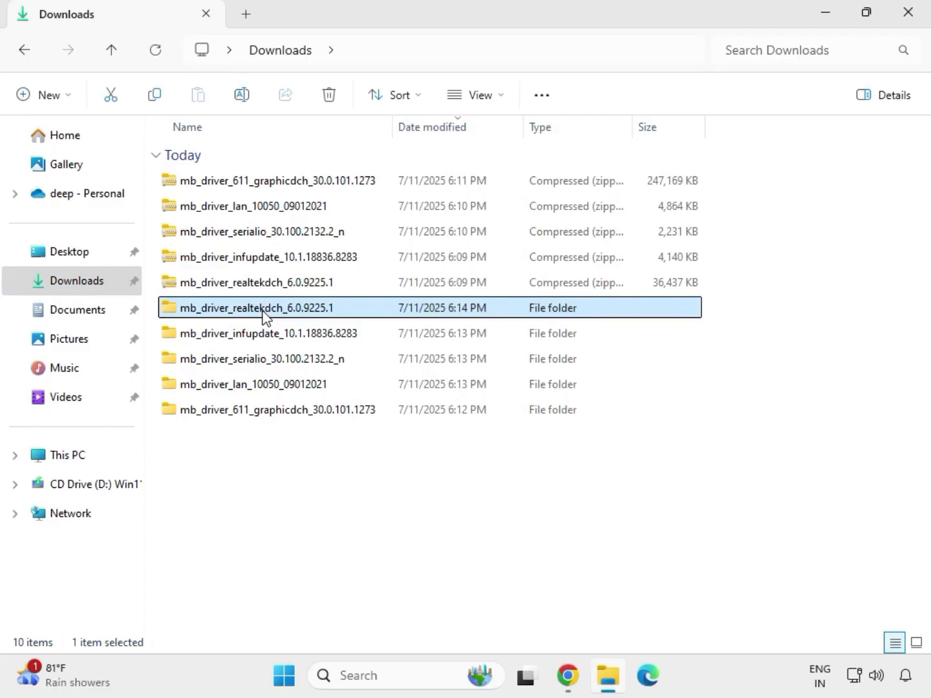
left_click(301, 413)
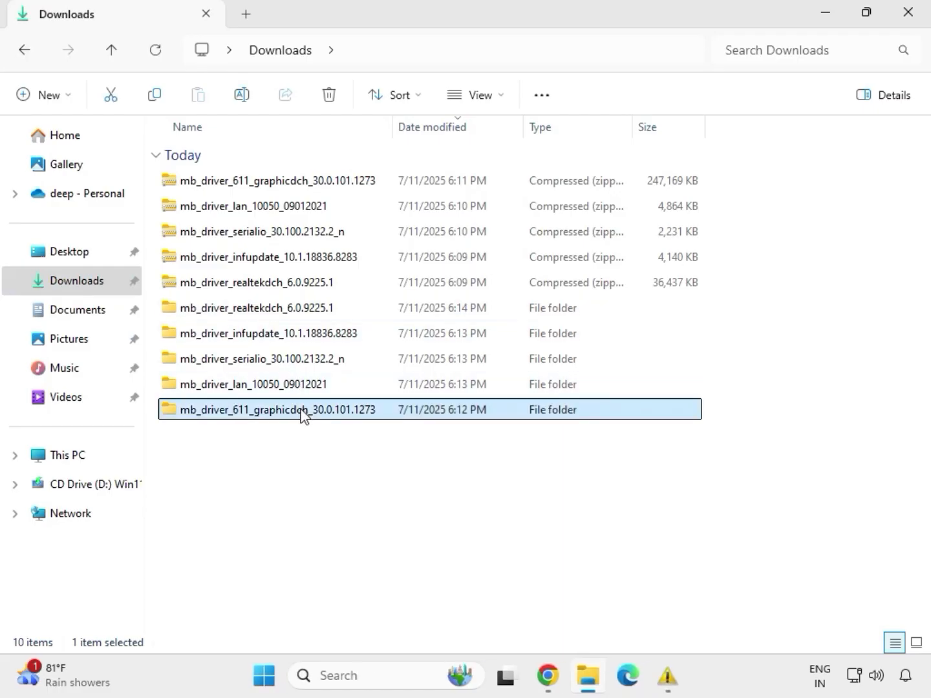
left_click(289, 386)
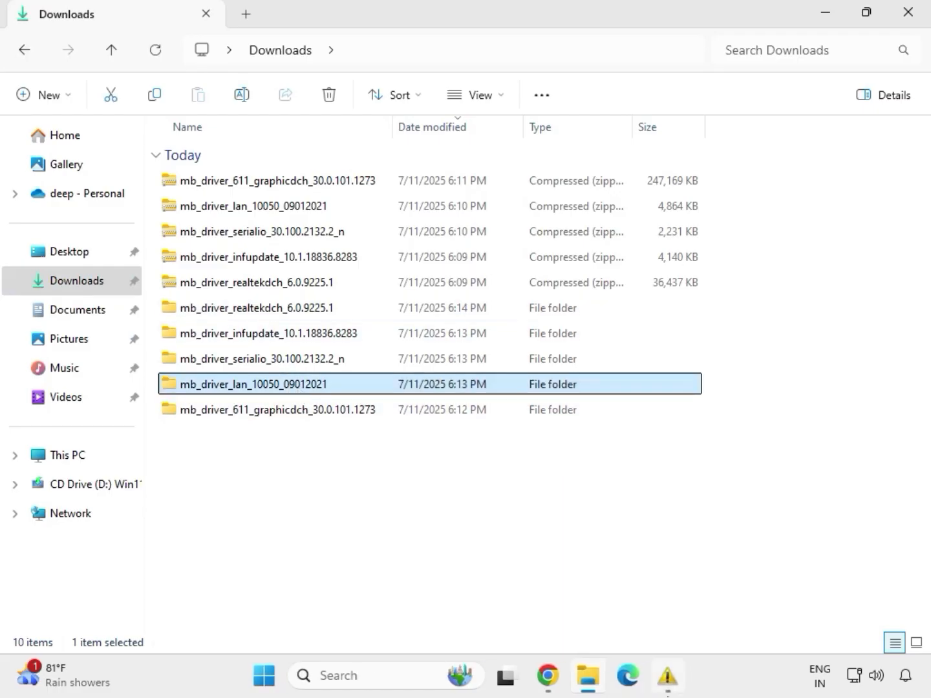
double_click(289, 387)
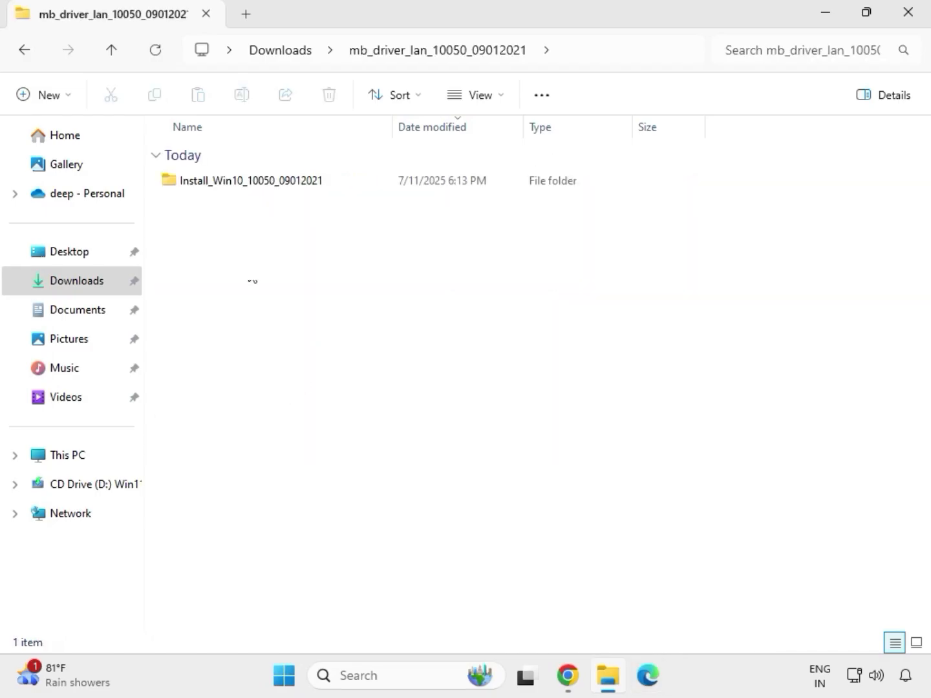
double_click(233, 185)
- Run the Install_Win10_10050_09012021 application with permission to make changes and complete the Repair of the Realtek Ethernet Controller Driver
left_click(234, 188)
double_click(234, 188)
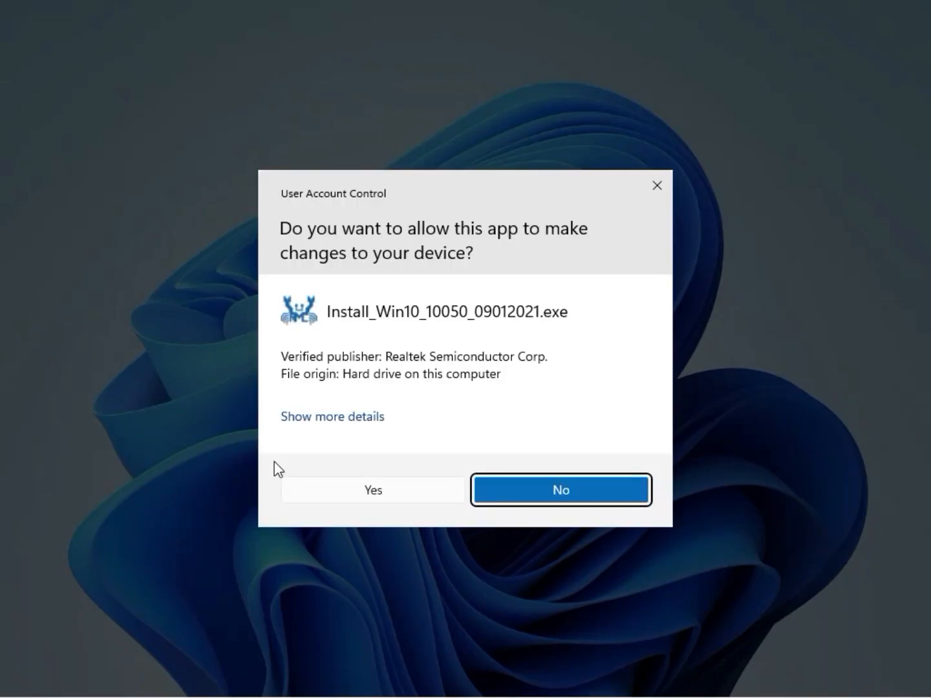
left_click(362, 489)
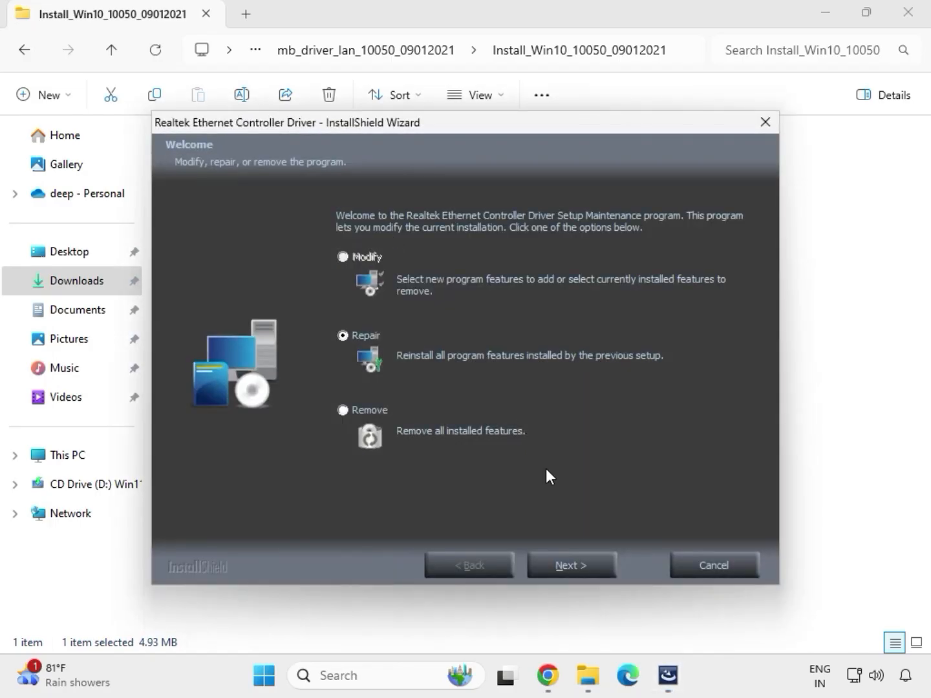
left_click(594, 567)
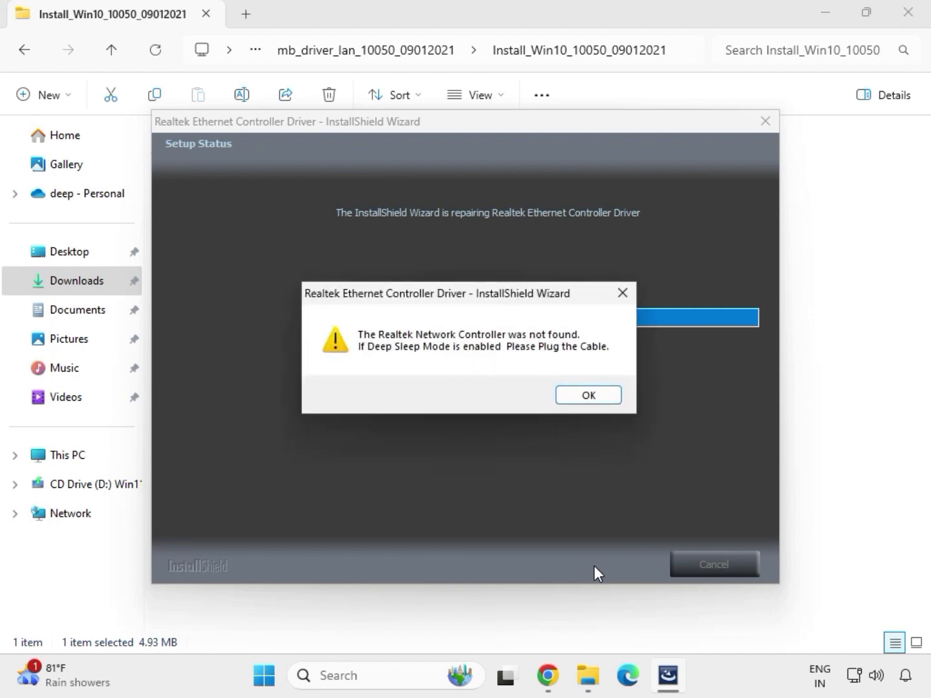
left_click(569, 393)
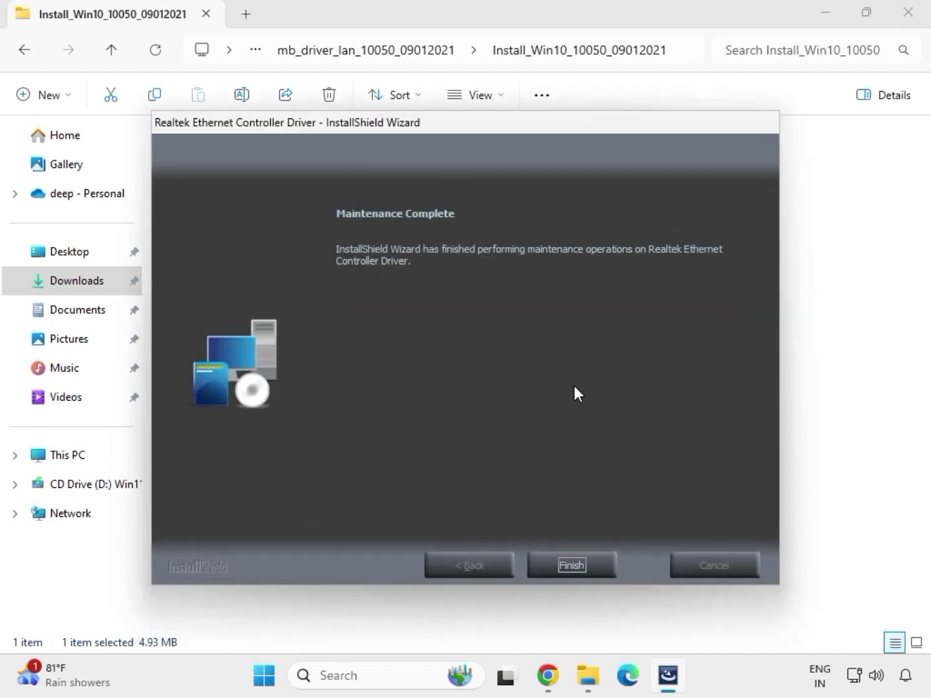
left_click(578, 564)
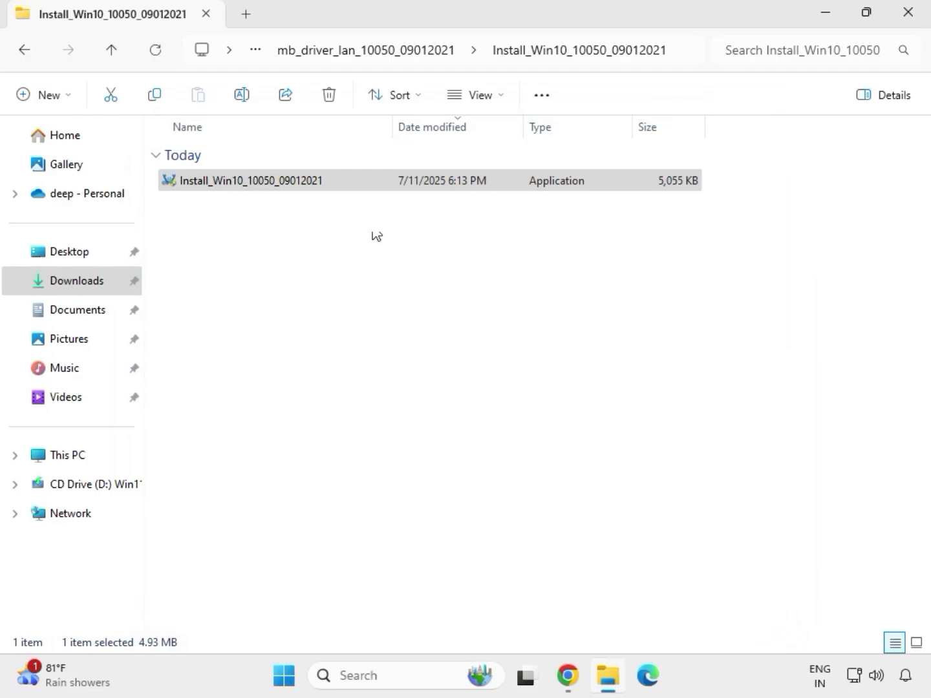
- Return to Downloads and open SerialIO_30.100.2132.2_PV_CNL_21H2 inside the extracted mb_driver_serialio_30.100.2132.2_n folder
left_click(26, 55)
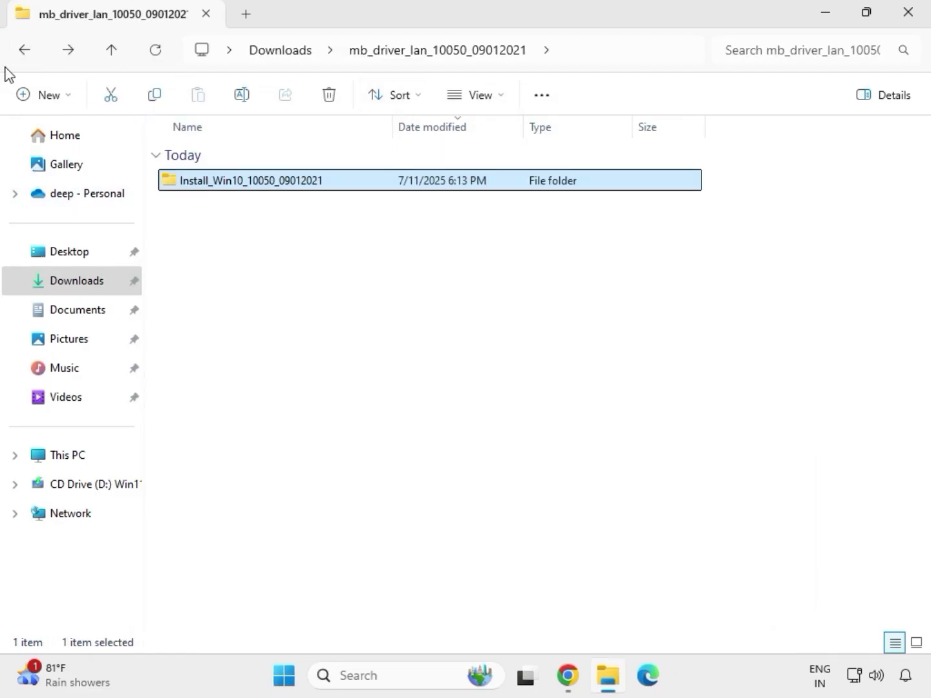
left_click(25, 50)
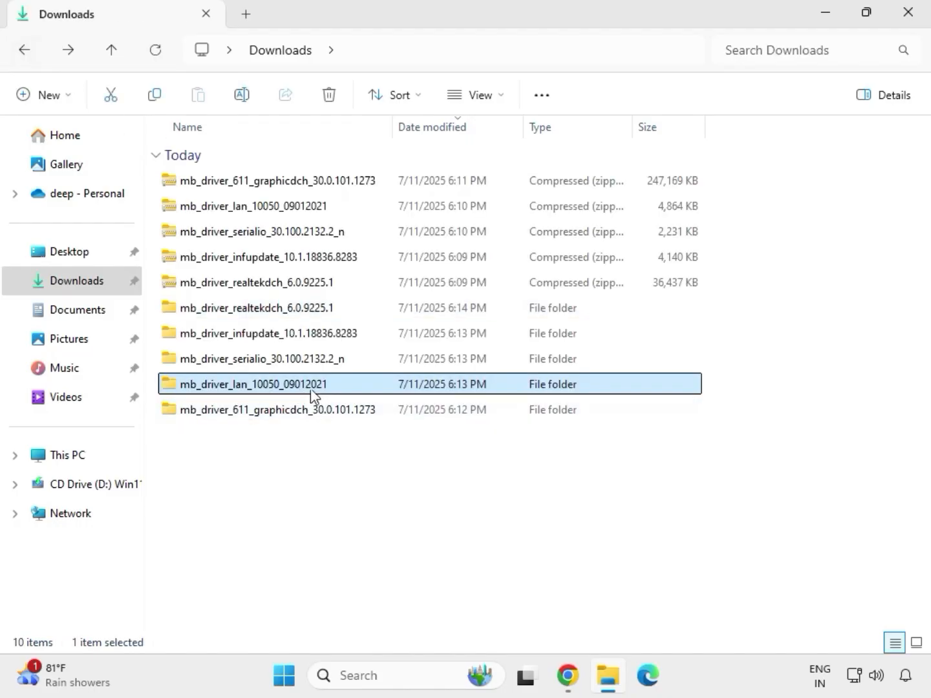
double_click(262, 361)
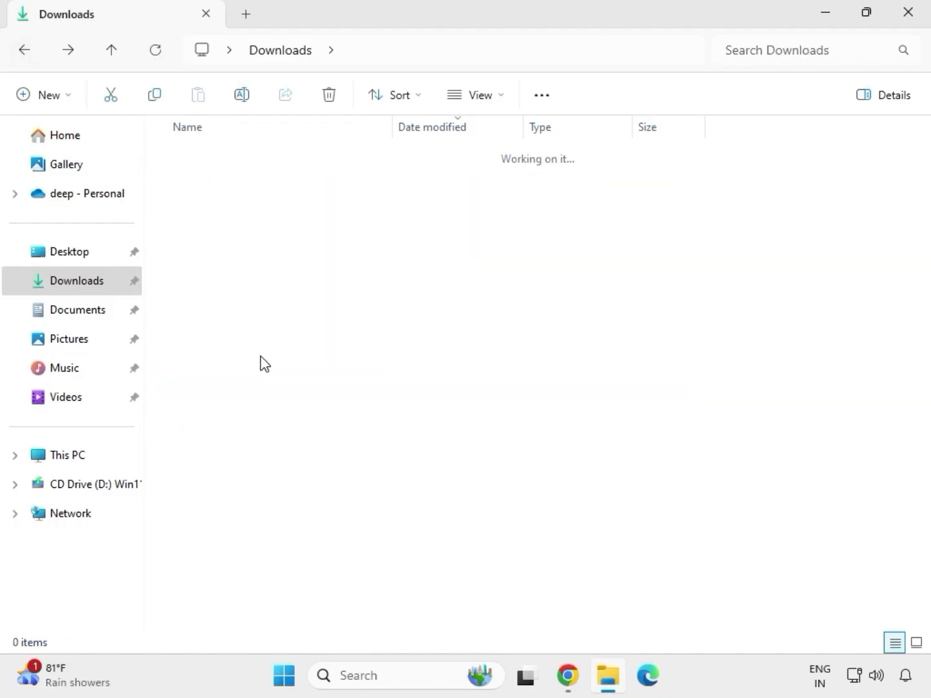
double_click(277, 185)
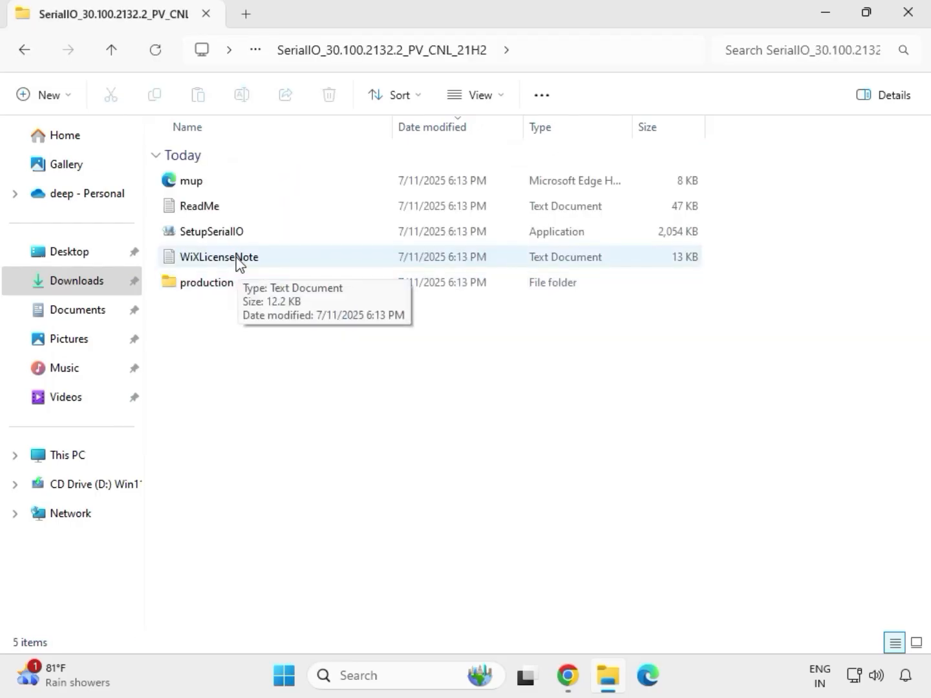
- Try to install the Intel Serial IO driver by running SetupSerialIO as administrator, and close its setup
left_click(235, 234)
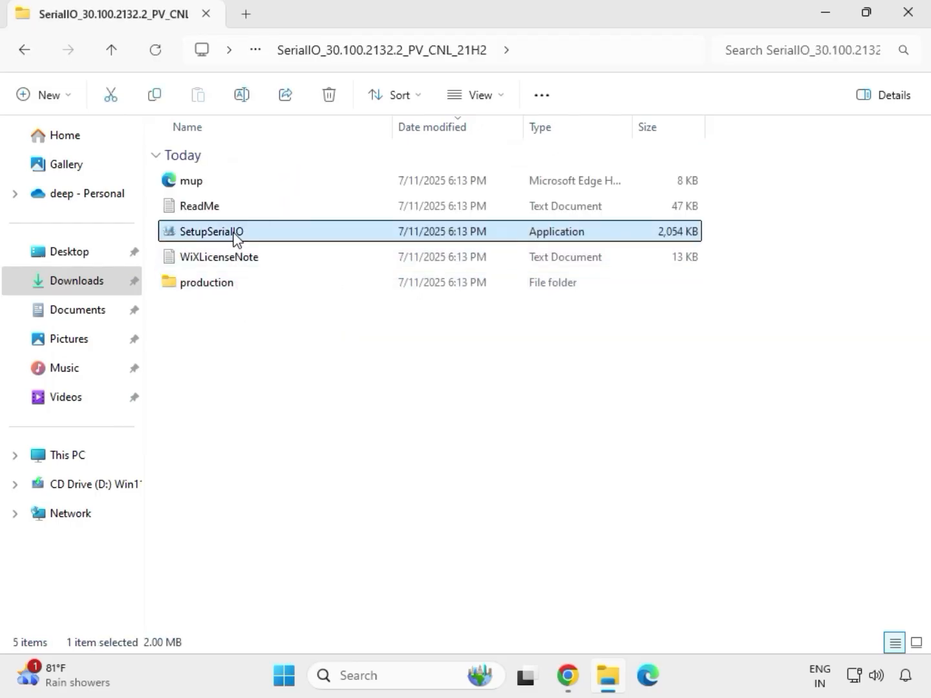
right_click(236, 234)
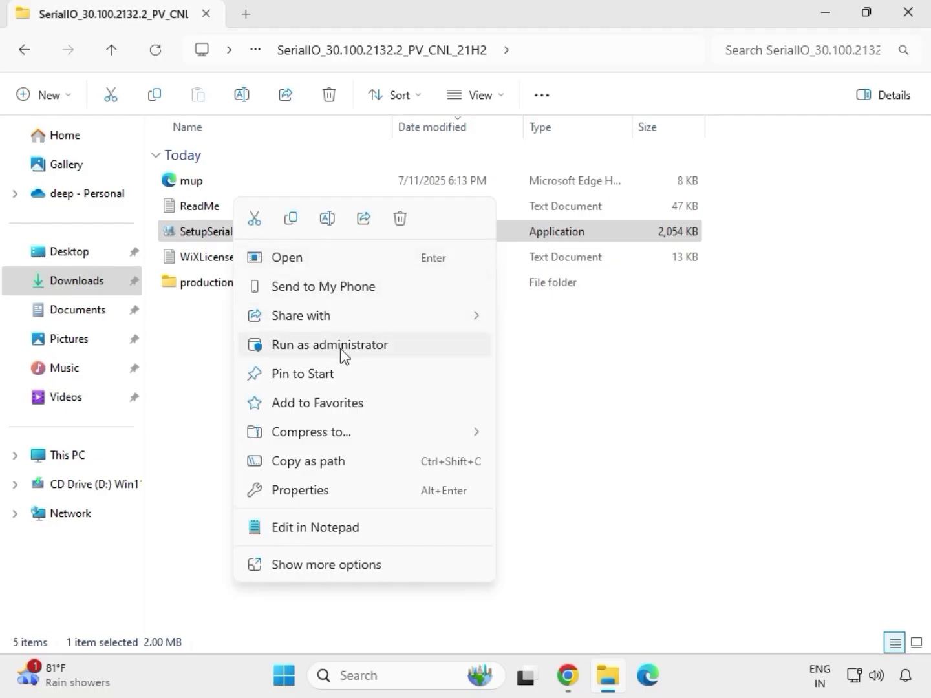
left_click(321, 344)
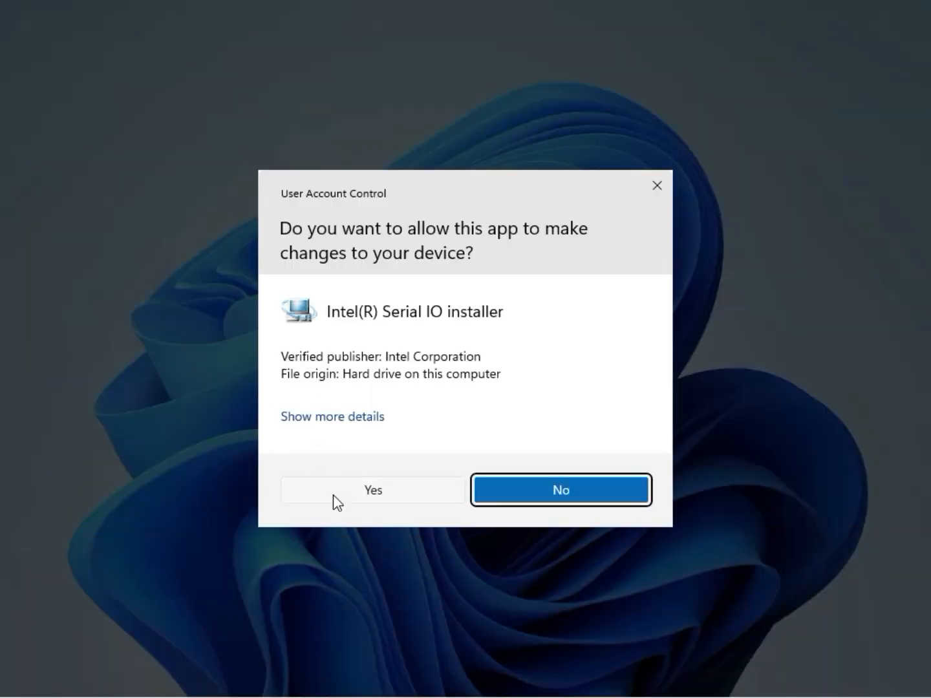
left_click(365, 494)
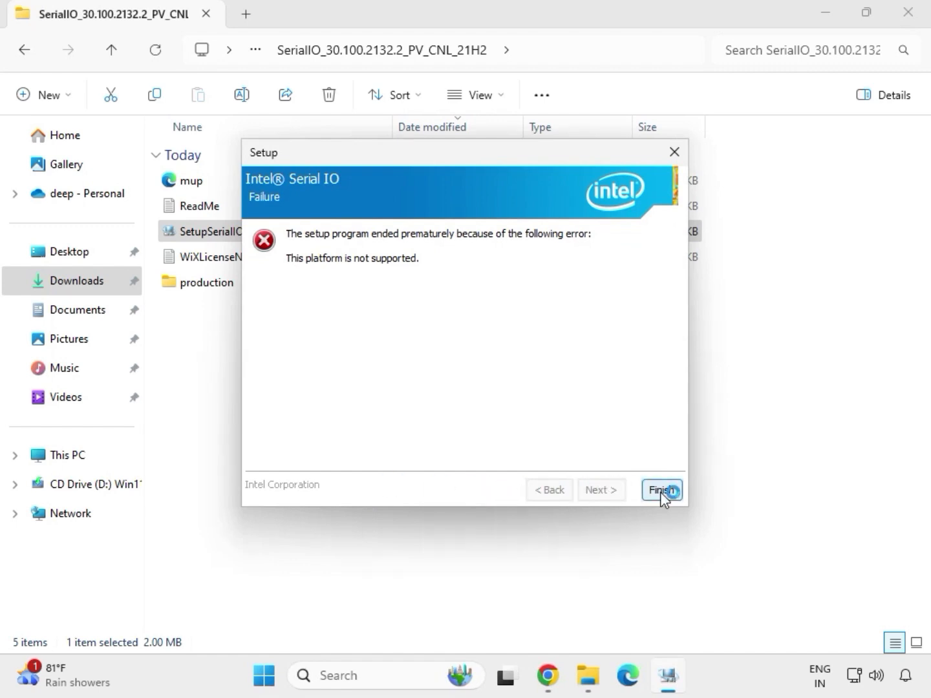
left_click(660, 491)
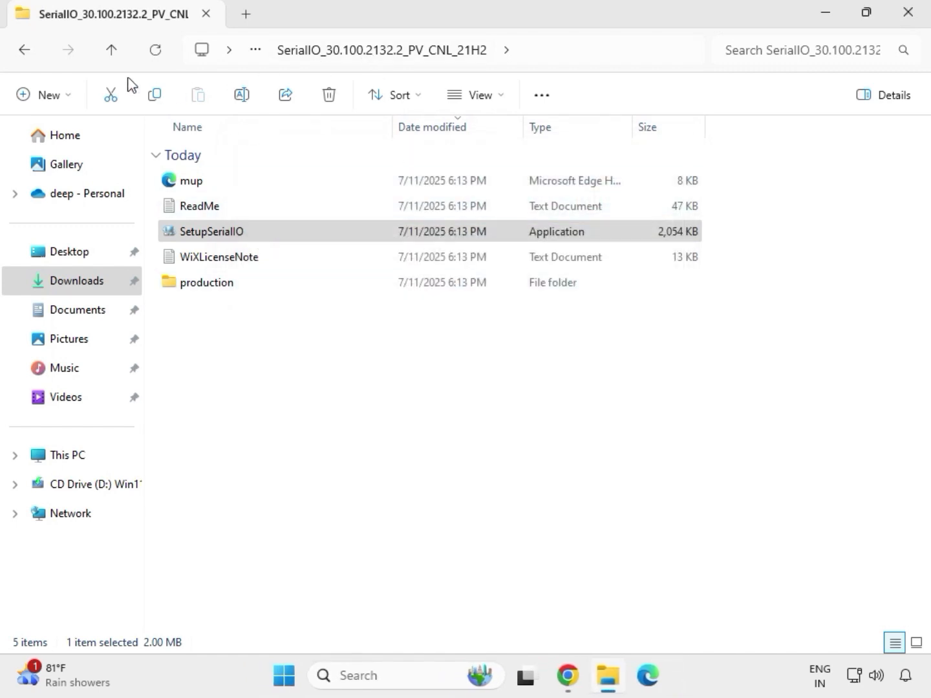
- Return to Downloads and open Chipset-10.1.18836.8283-Public-MUP inside the extracted mb_driver_infupdate_10.1.18836.8283 folder
left_click(26, 50)
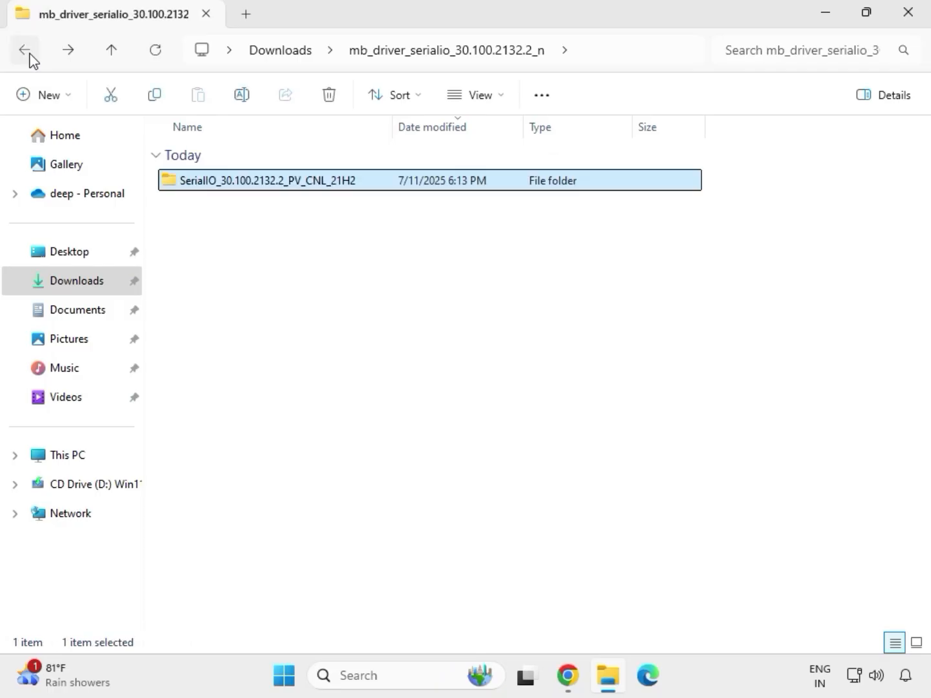
left_click(27, 53)
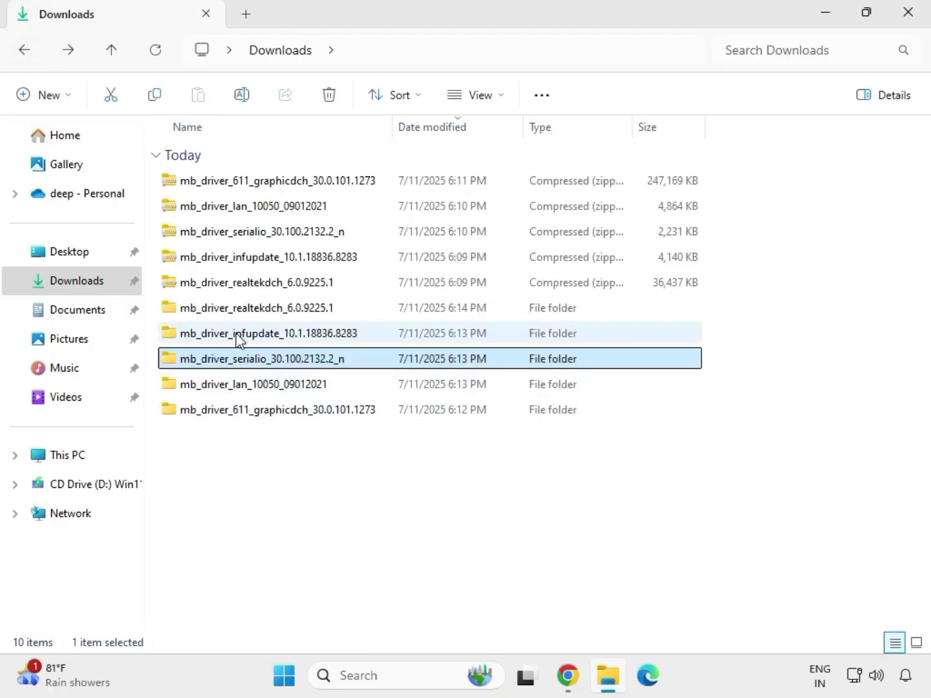
left_click(242, 335)
double_click(242, 336)
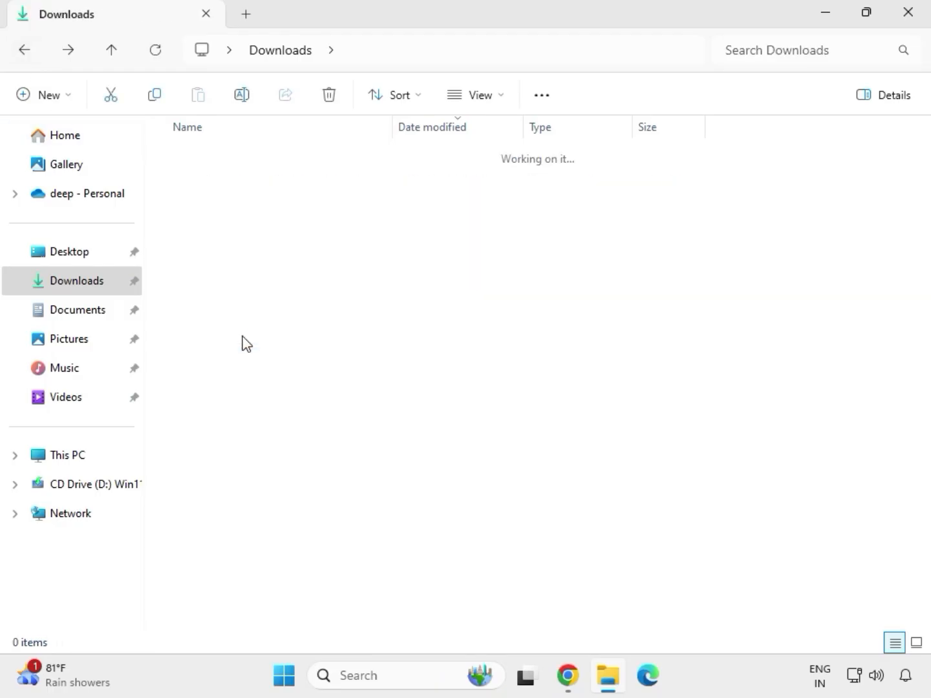
left_click(246, 184)
double_click(247, 181)
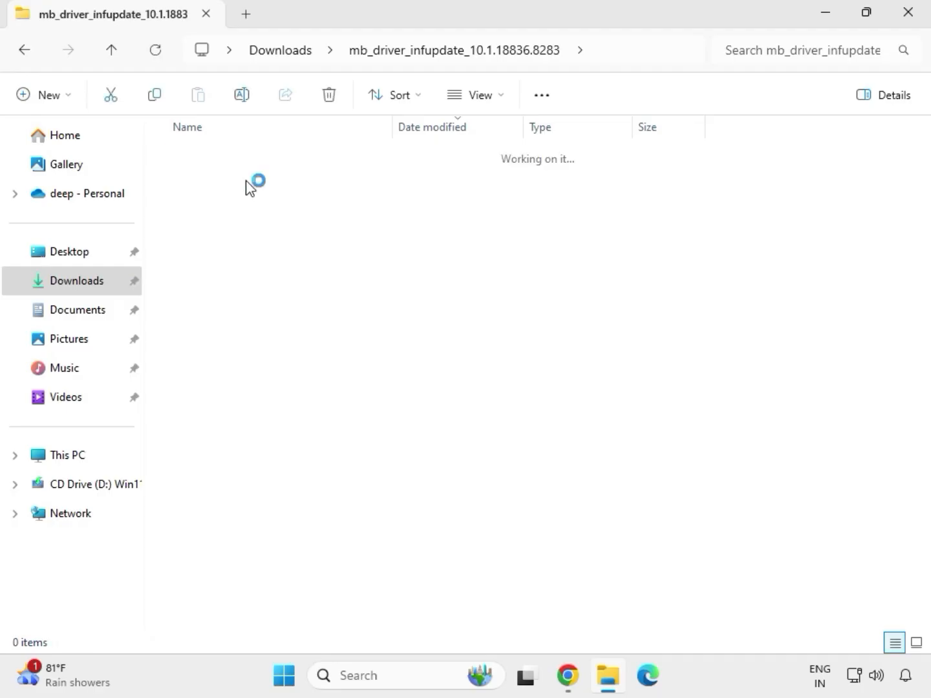
- Try to install the Intel Chipset Device Software by running SetupChipset as administrator and accepting its license, and close the setup
left_click(265, 209)
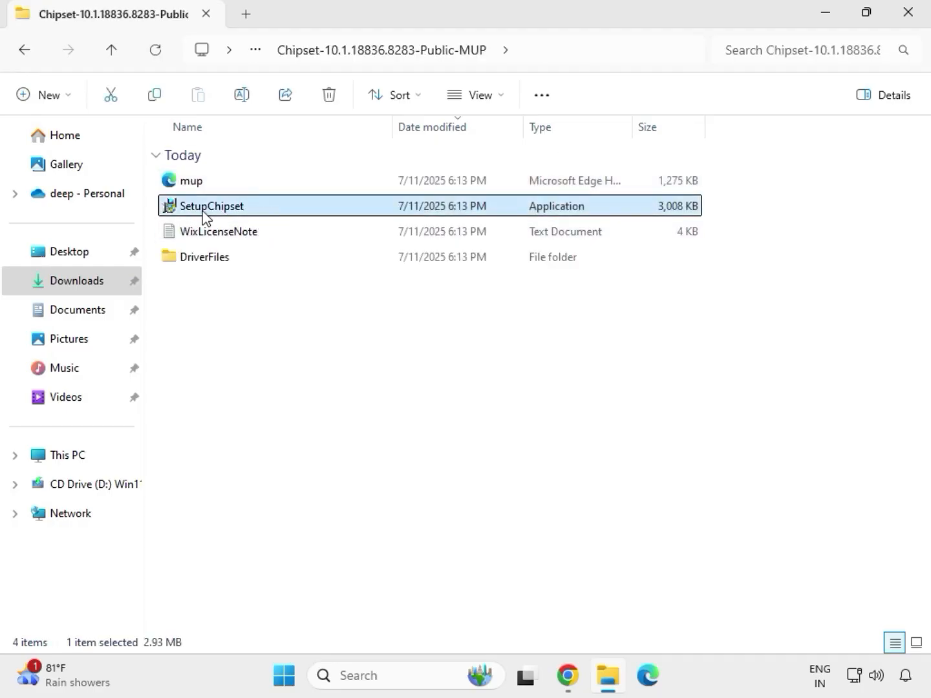
right_click(262, 220)
left_click(331, 343)
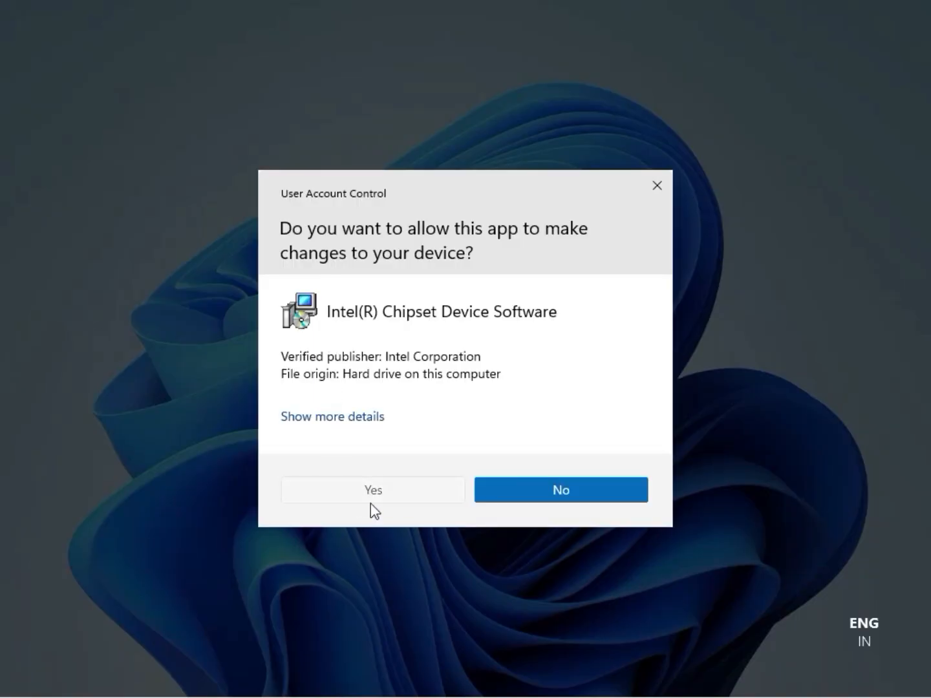
left_click(371, 503)
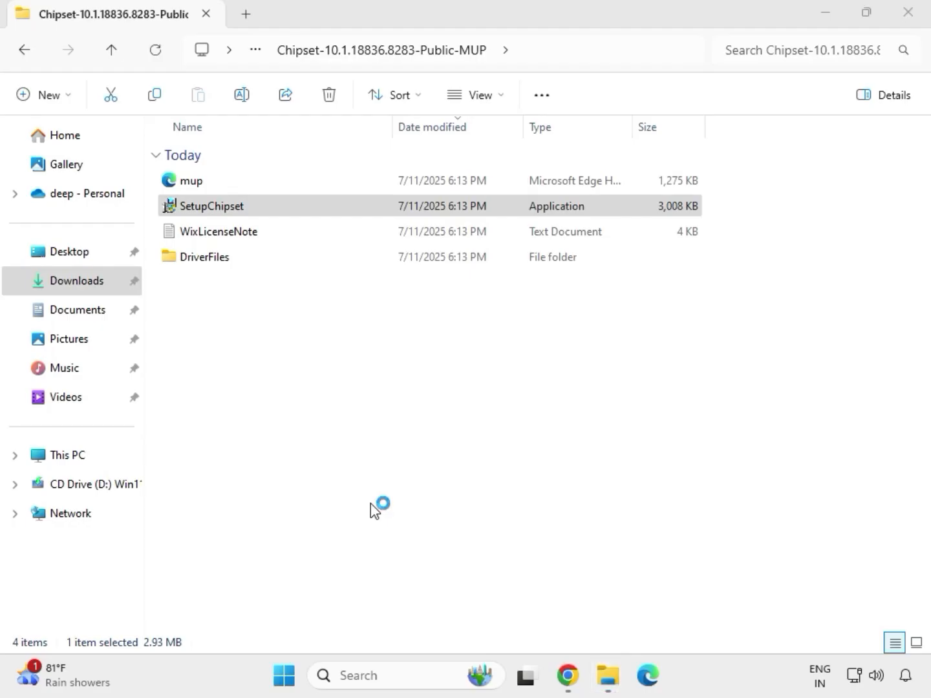
left_click(545, 489)
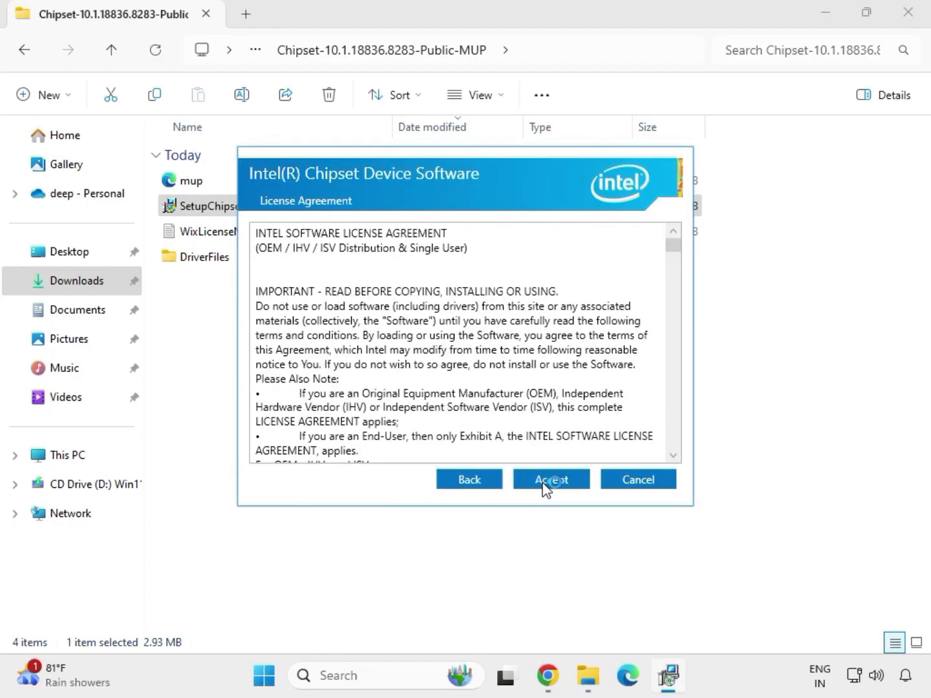
left_click(546, 481)
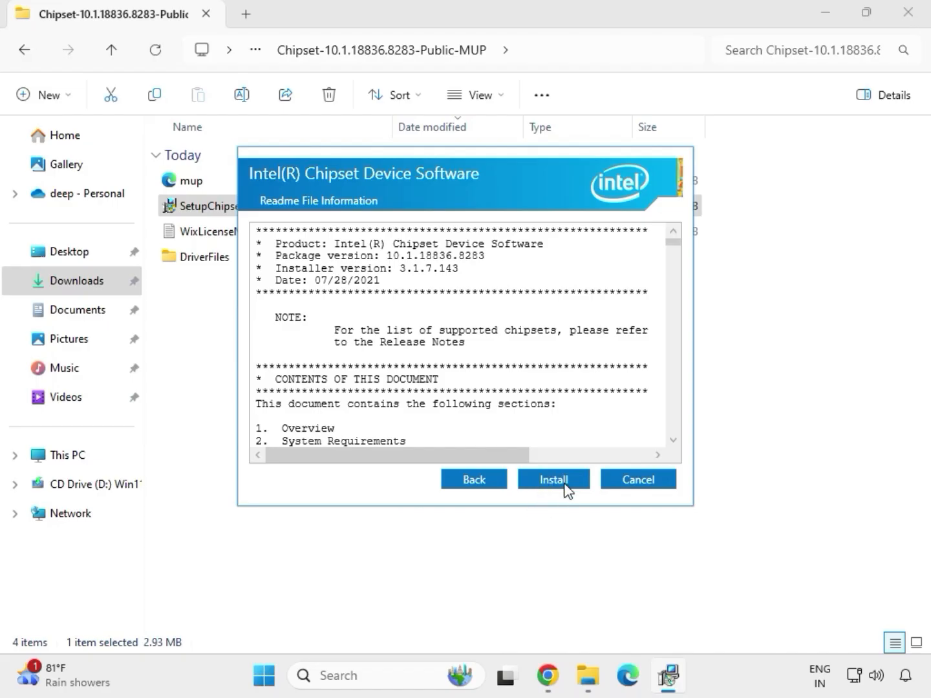
left_click(565, 486)
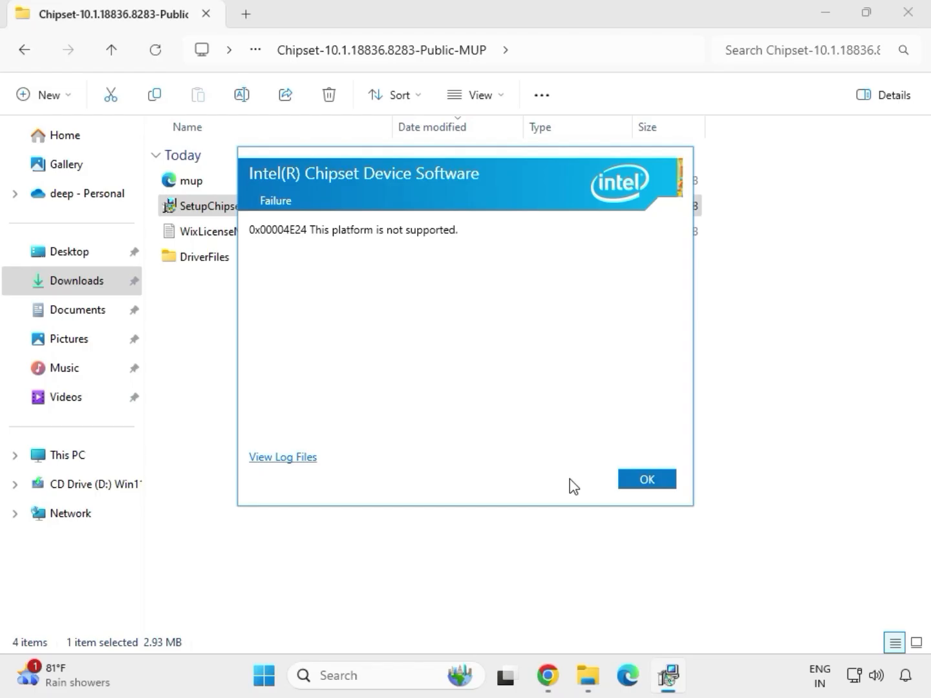
left_click(627, 486)
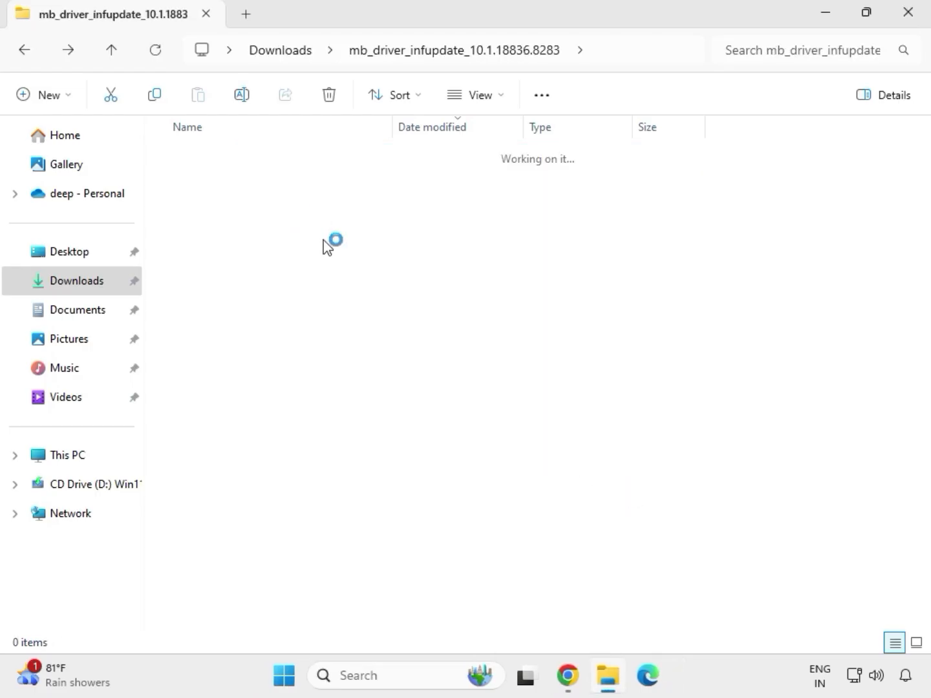
- Return to Downloads and open the extracted mb_driver_611_graphicdch_30.0.101.1273 folder
key("BackSpace")
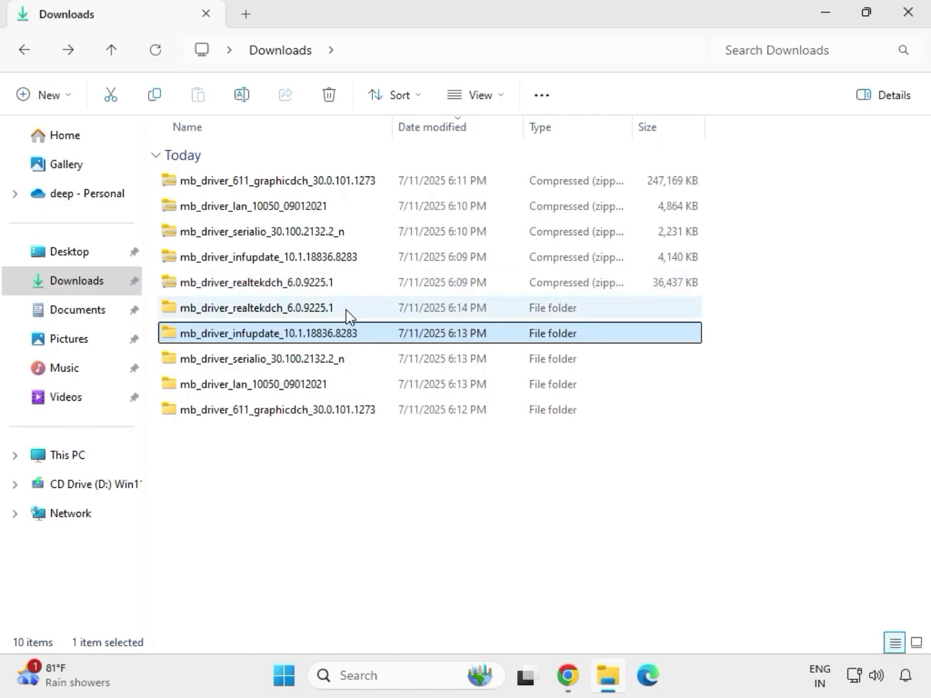
double_click(346, 312)
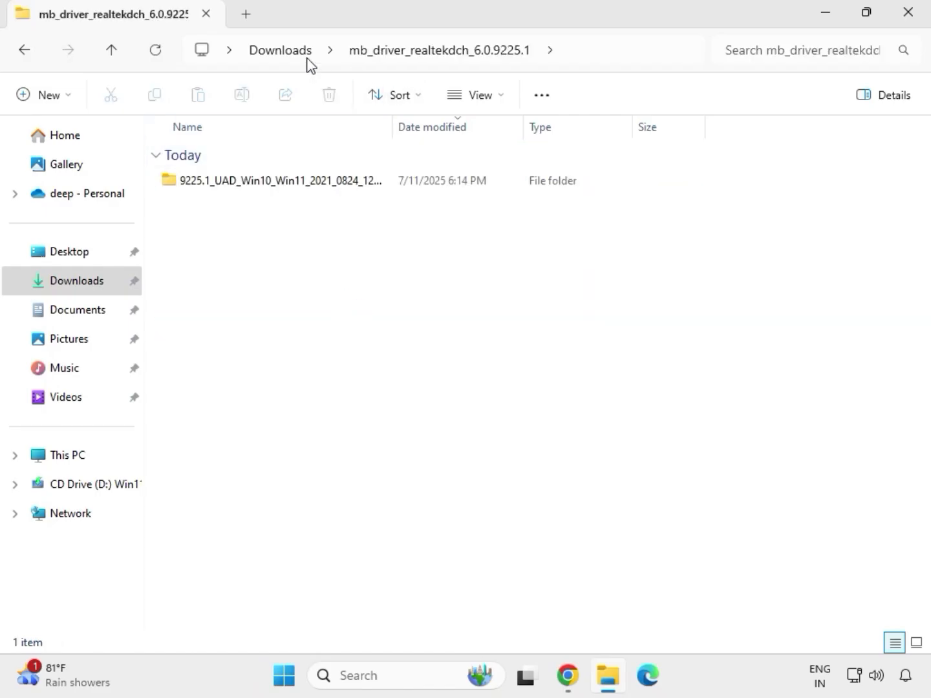
left_click(286, 54)
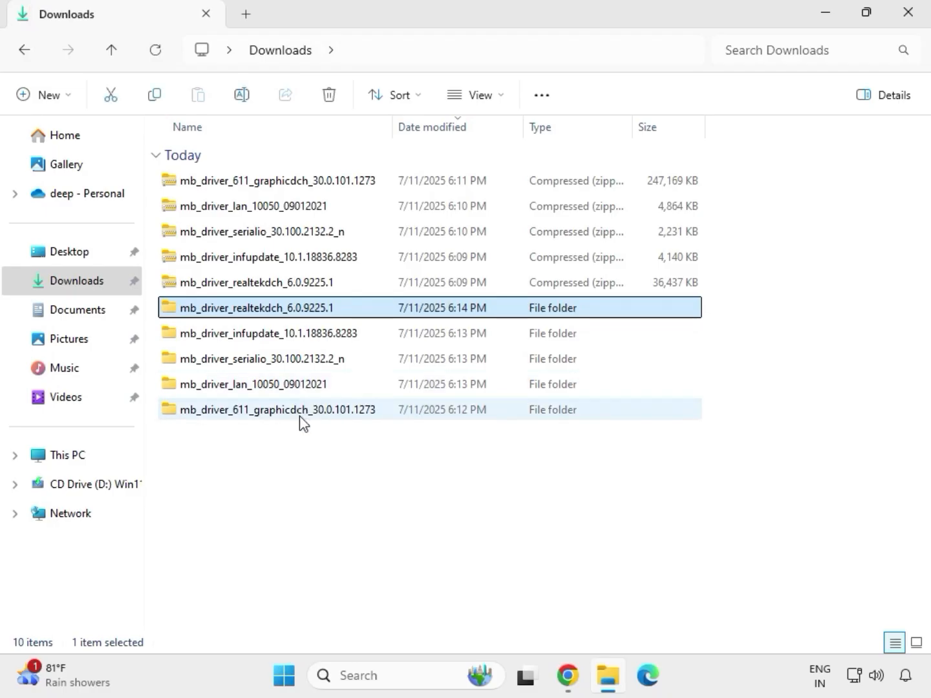
left_click(268, 414)
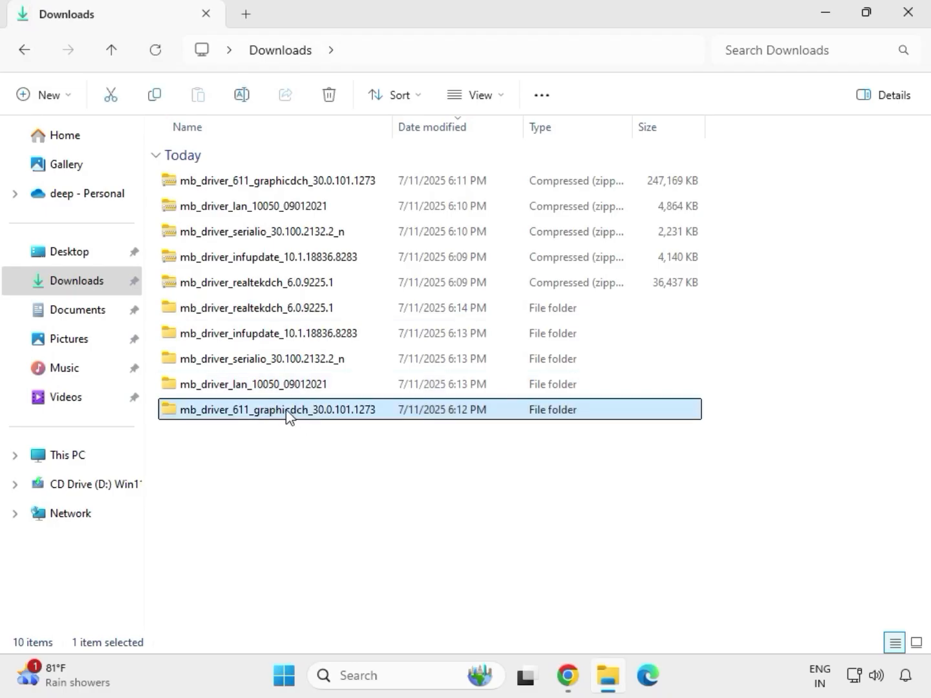
double_click(287, 415)
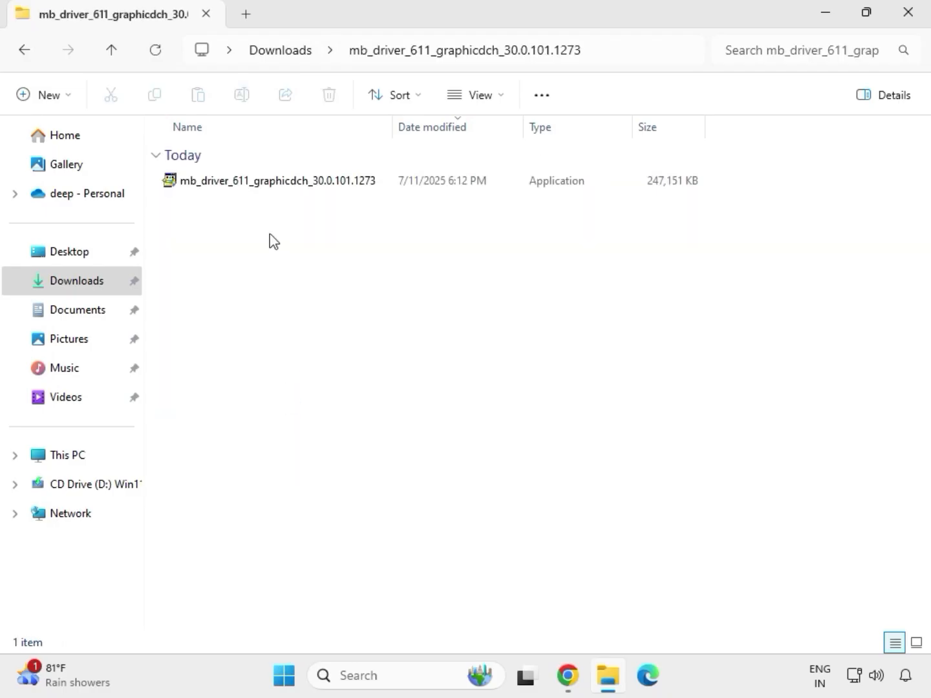
- Run the mb_driver_611_graphicdch_30.0.101.1273 graphics driver installer as administrator and allow it to make changes to the device
left_click(255, 184)
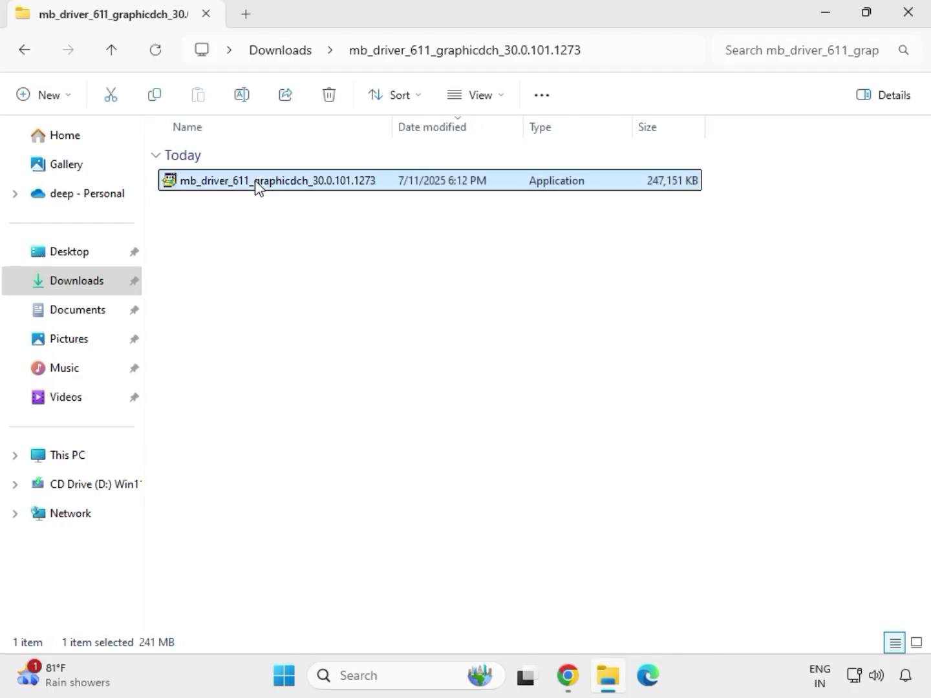
right_click(276, 215)
left_click(353, 330)
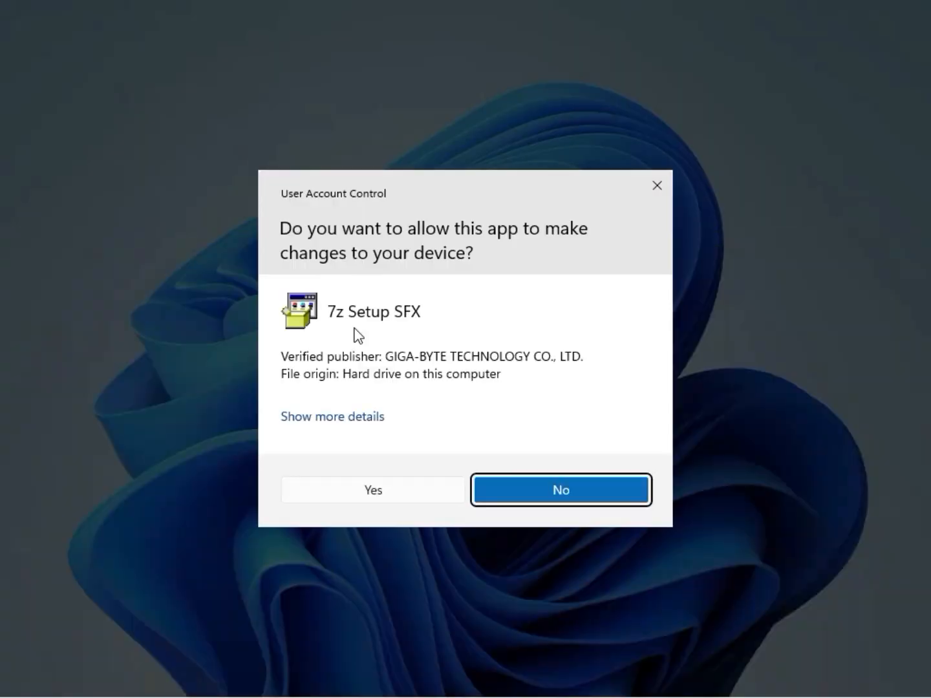
left_click(358, 491)
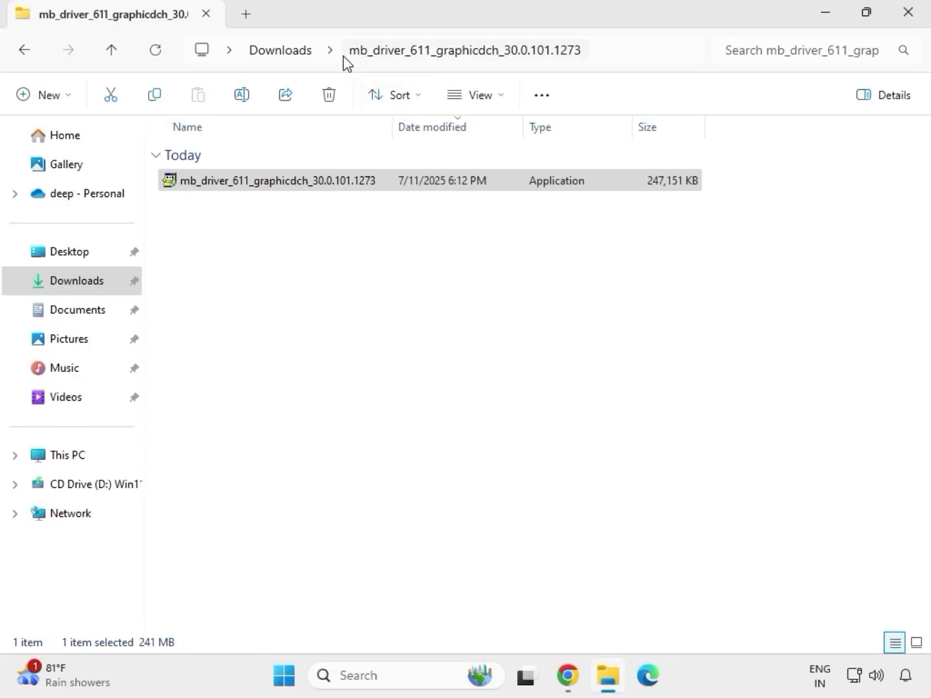
- Return to Downloads and open 9225.1_UAD_Win10_Win11_2021_0824_123850_WHQL_1458 inside the extracted mb_driver_realtekdch_6.0.9225.1 folder
left_click(291, 52)
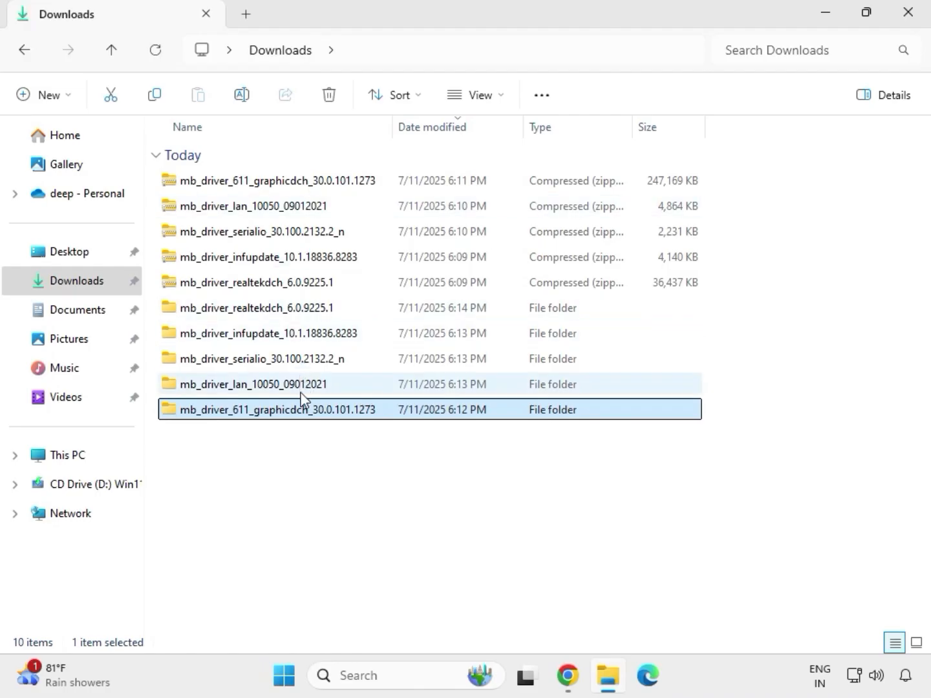
double_click(286, 307)
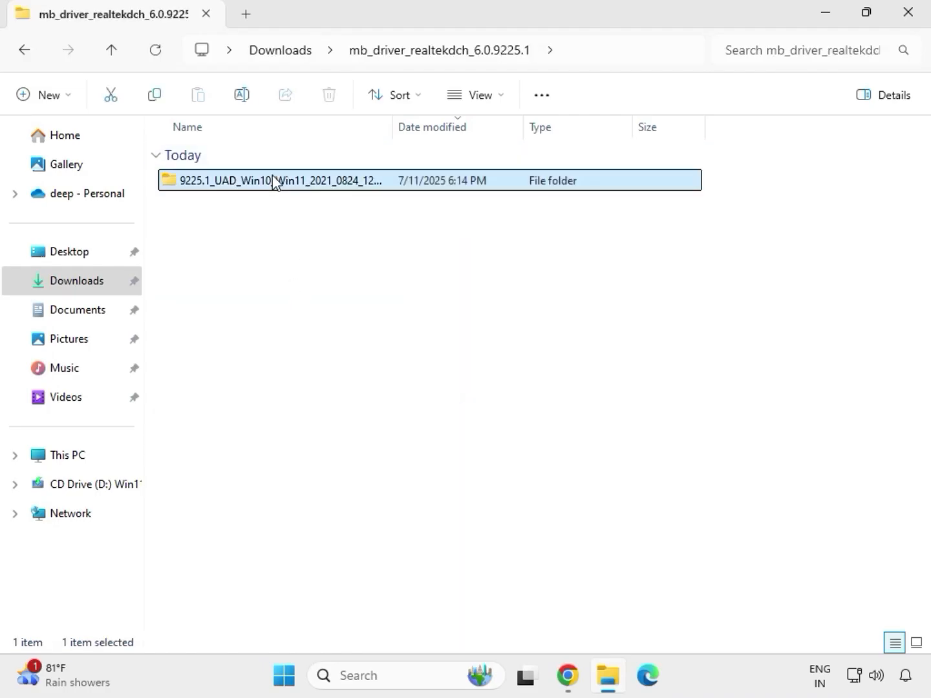
double_click(272, 181)
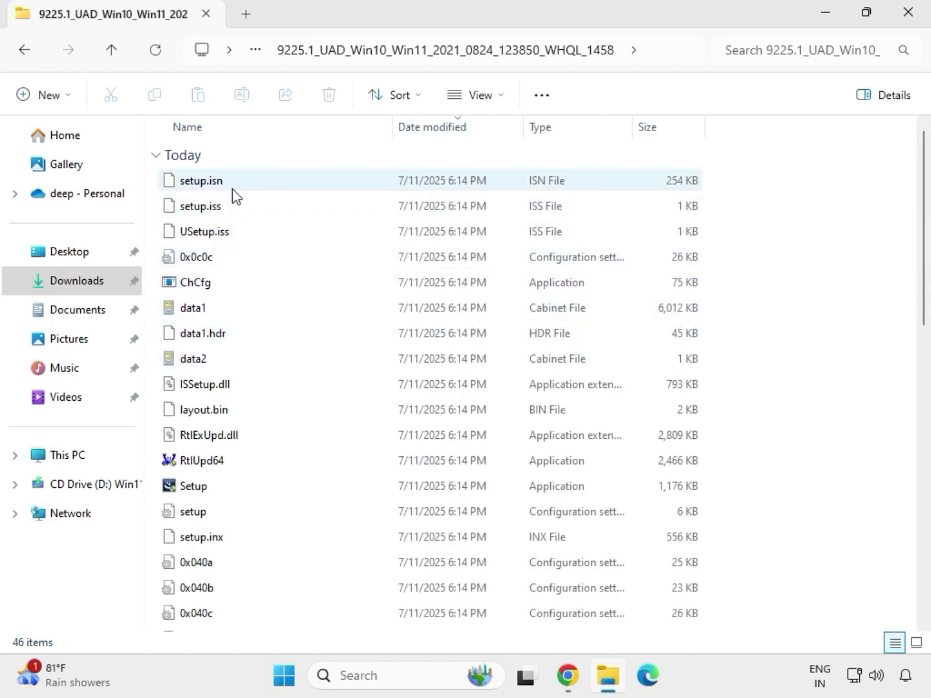
- Install the Realtek Audio Driver by running the Setup application as administrator and completing its setup wizard
left_click(194, 492)
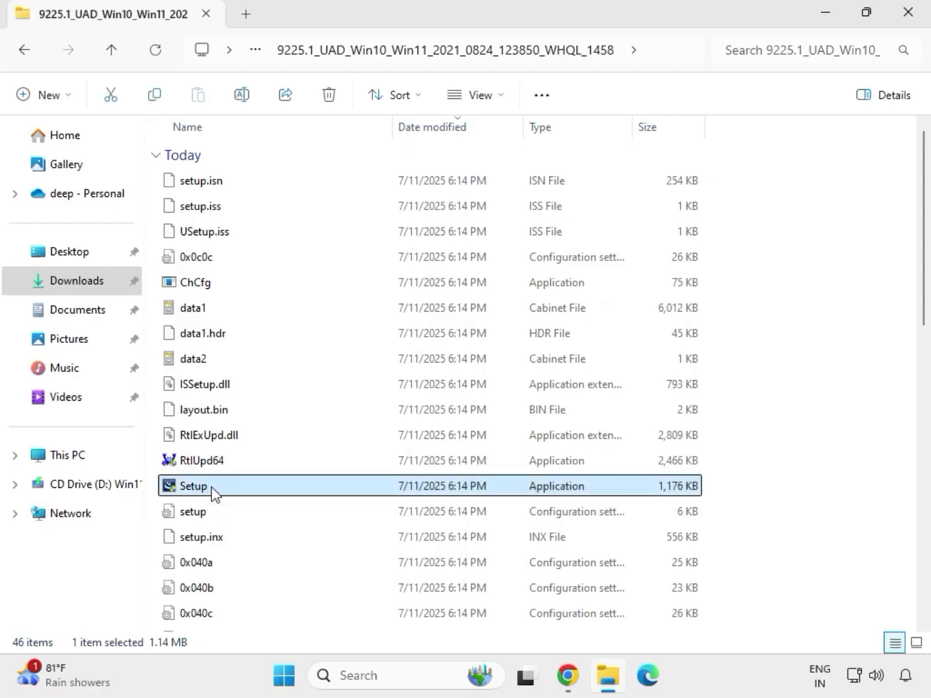
right_click(213, 495)
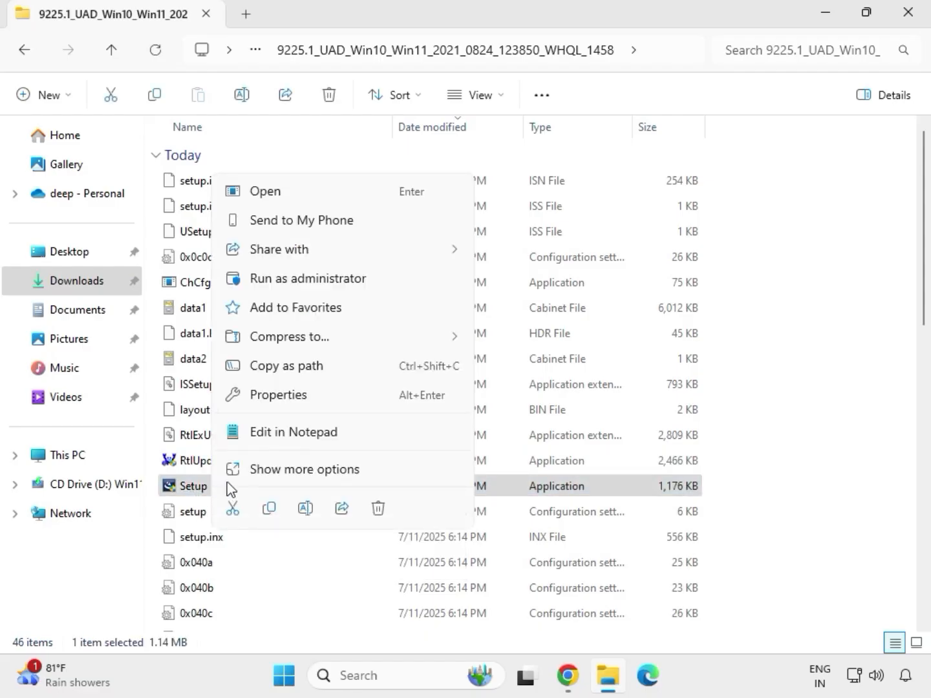
left_click(284, 285)
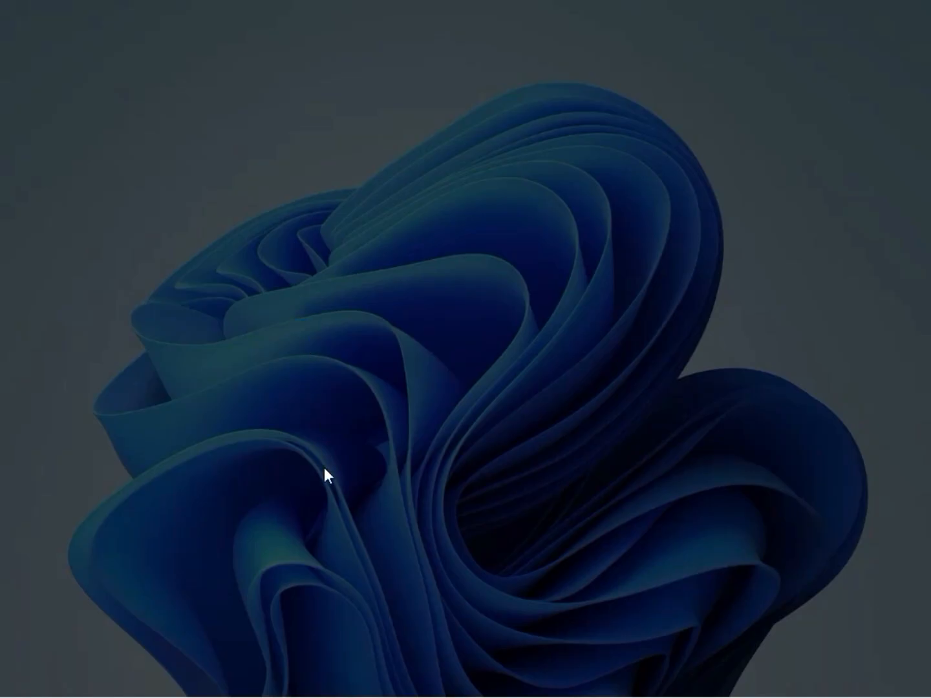
left_click(329, 486)
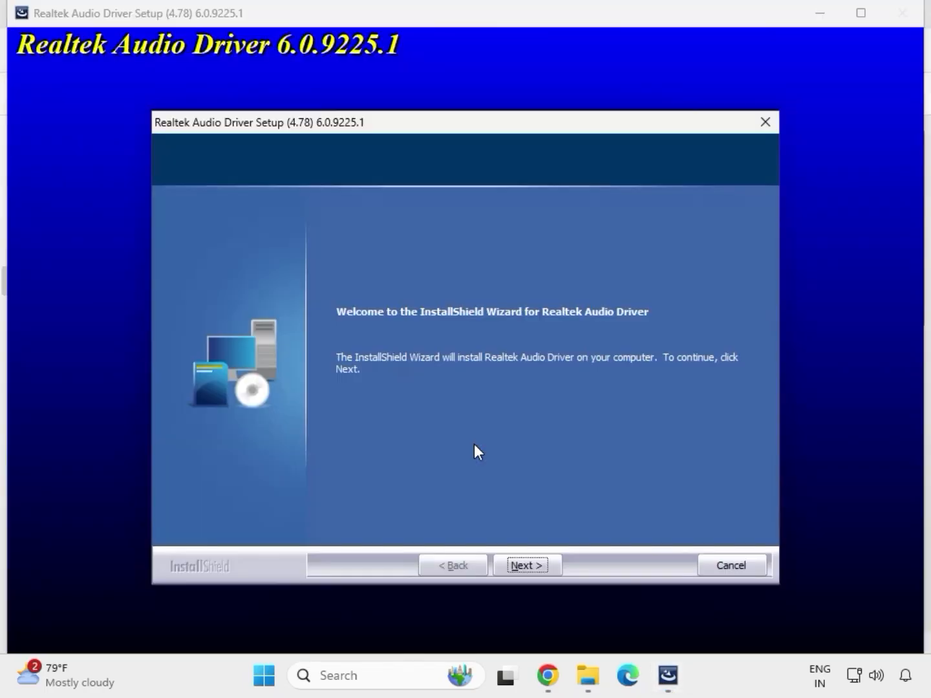
left_click(528, 563)
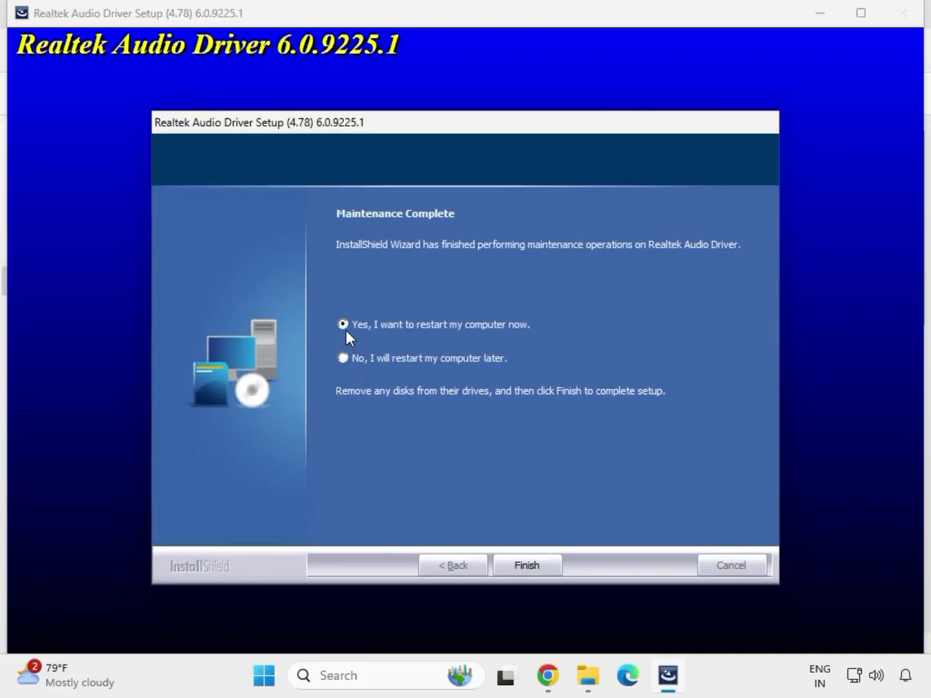
left_click(524, 564)
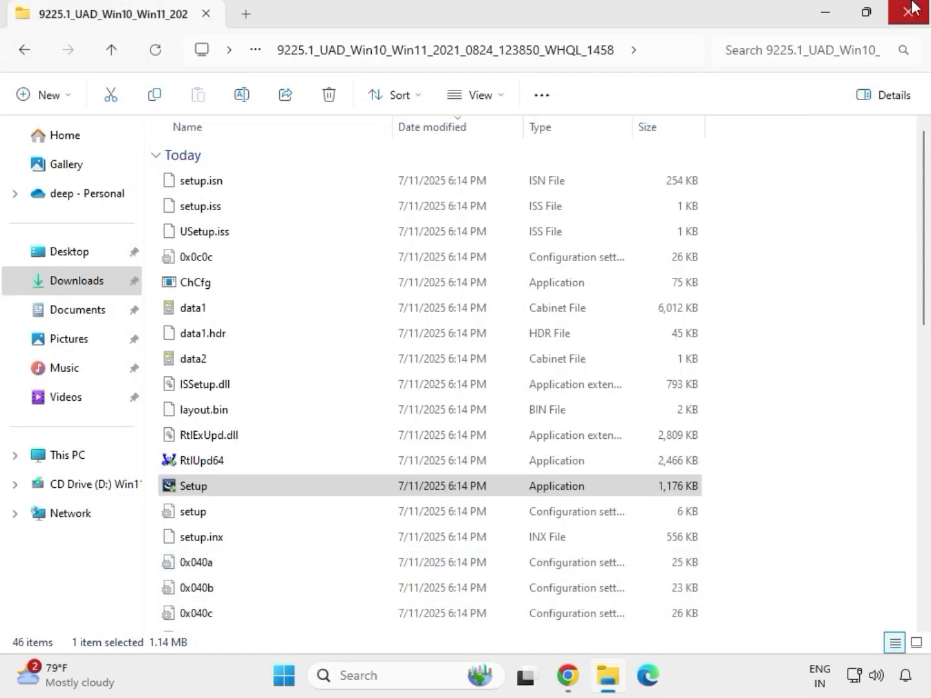